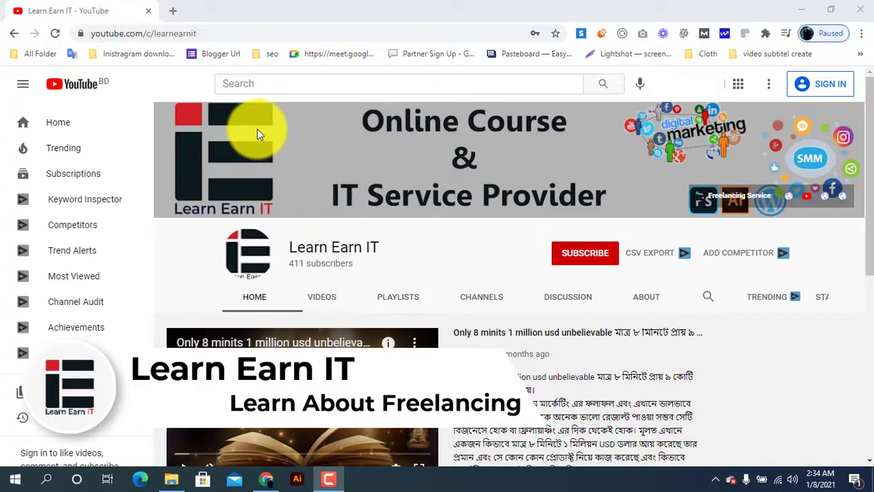
Step: Open a new browser tab
{"action": "left_click", "coordinate": [171, 11]}
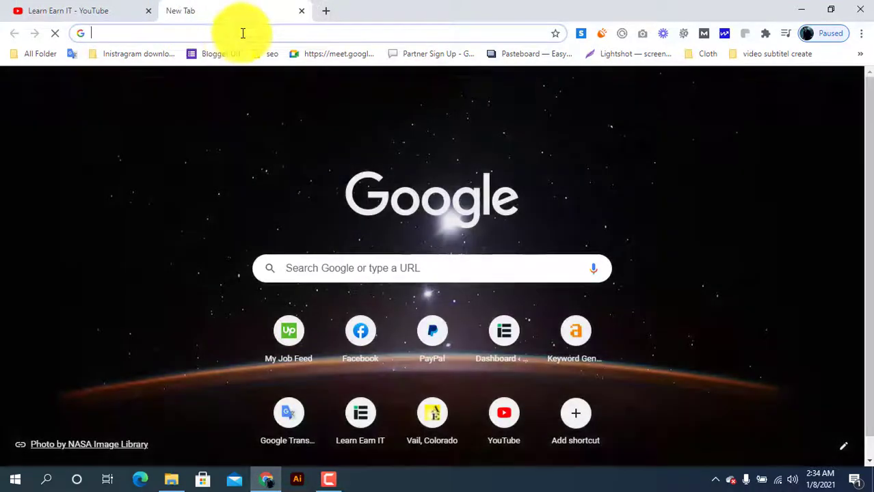
{"action": "left_click", "coordinate": [242, 33]}
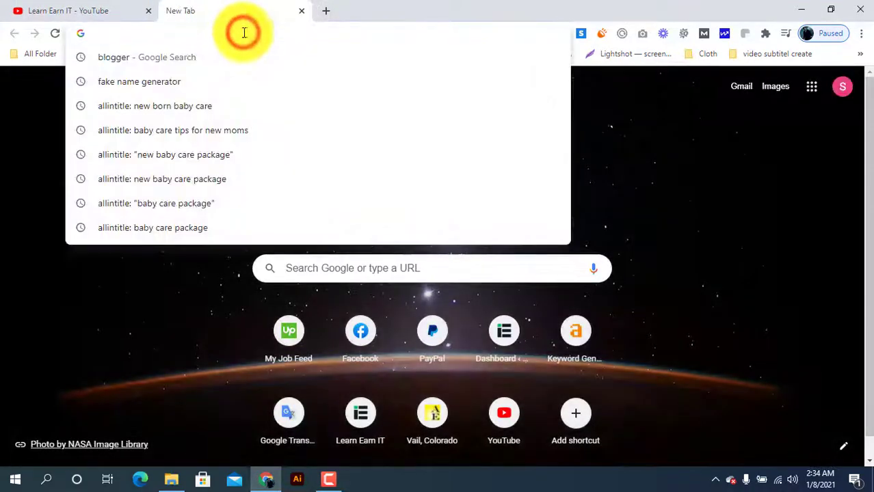
{"action": "left_click", "coordinate": [587, 221]}
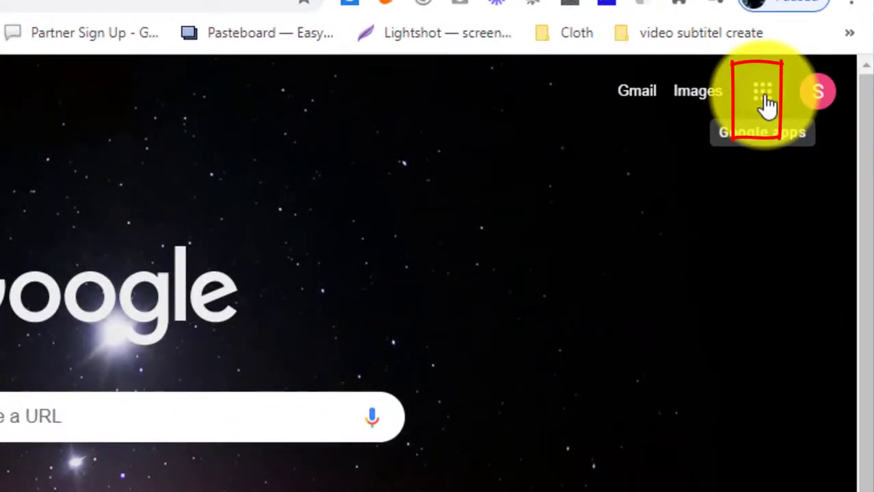
Step: Look through the list of Google apps from the new tab page
{"action": "left_click", "coordinate": [766, 103]}
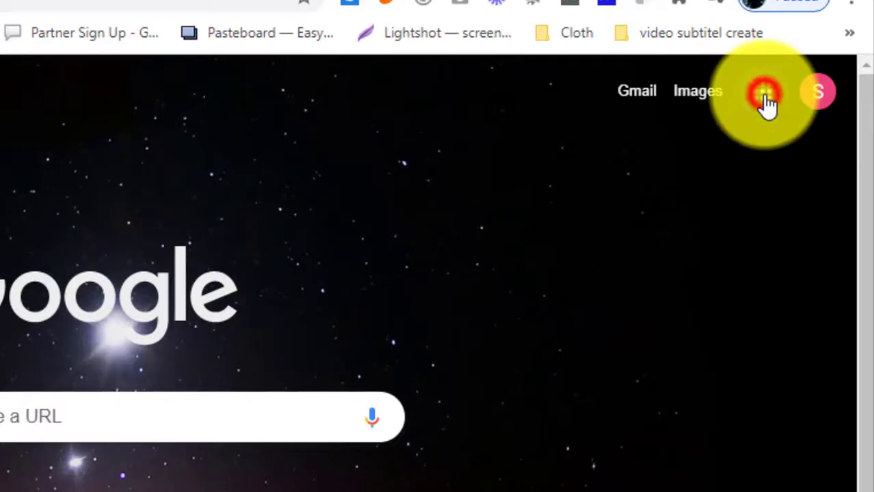
{"action": "scroll", "coordinate": [666, 406], "scroll_direction": "down", "scroll_amount": 3}
{"action": "scroll", "coordinate": [672, 409], "scroll_direction": "down", "scroll_amount": 3}
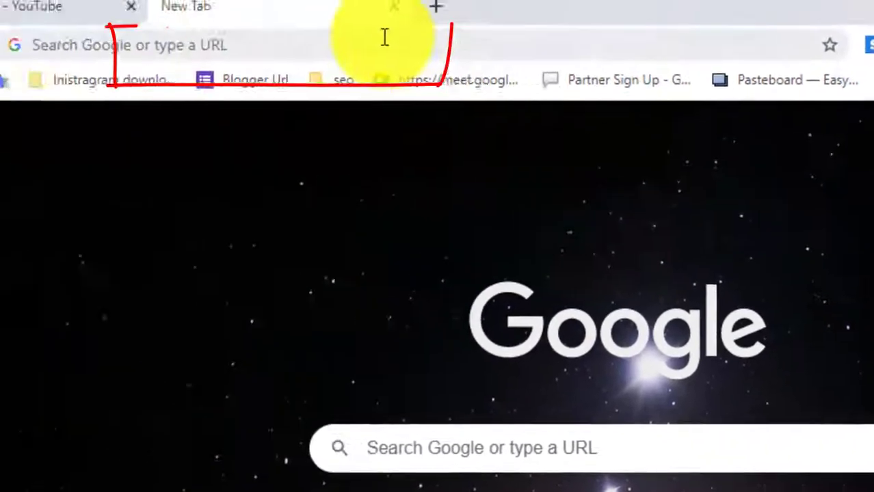
Step: Search Google for "bloger" and open the Blogger.com result
{"action": "left_click", "coordinate": [502, 46]}
{"action": "type", "text": "bloge"}
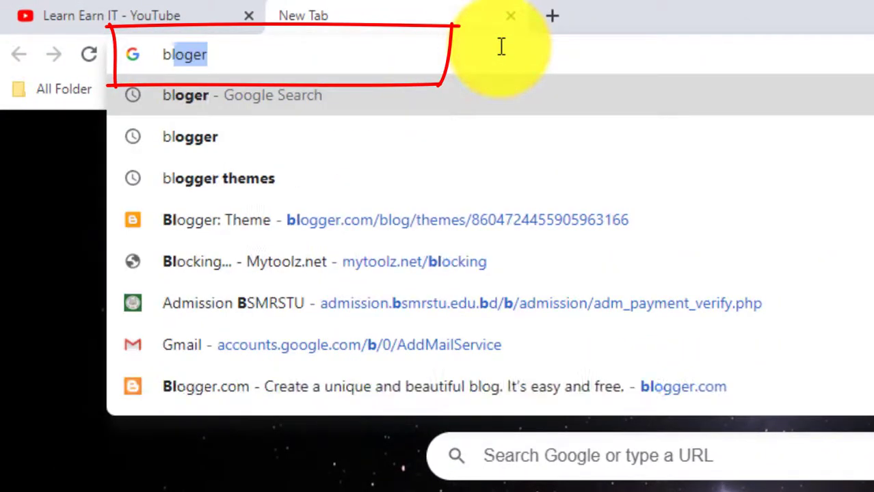
{"action": "type", "text": "r"}
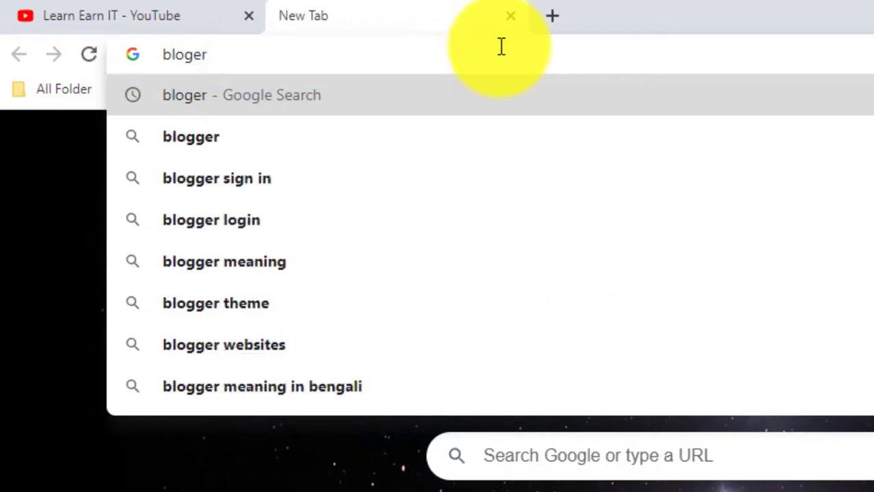
{"action": "key", "text": "Return"}
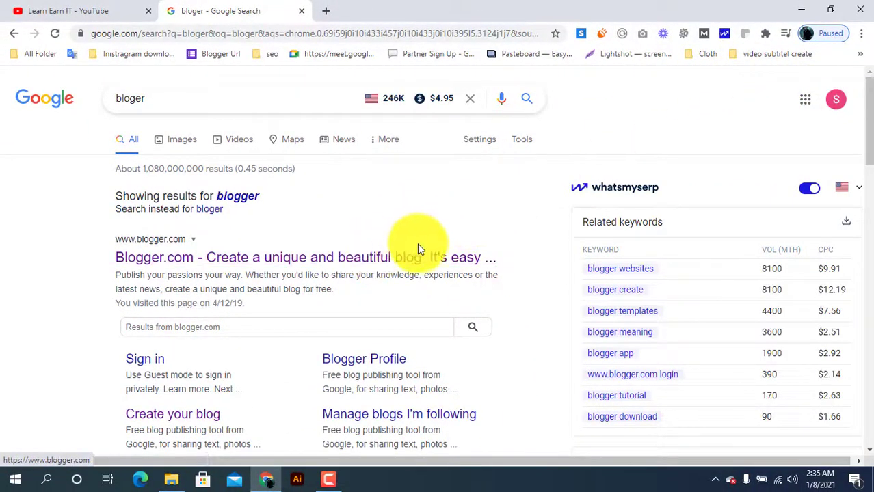
{"action": "left_click", "coordinate": [380, 259]}
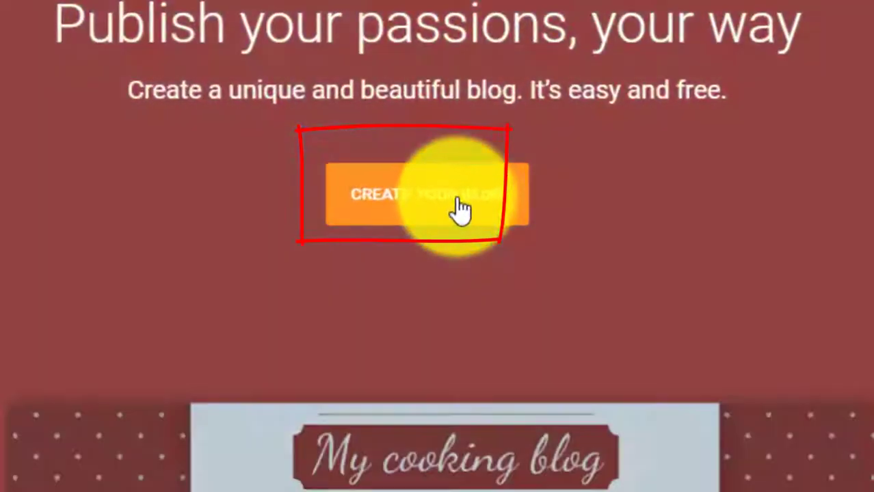
Step: Start creating a blog and paste "baby care tips for new moms" as its title
{"action": "left_click", "coordinate": [455, 218]}
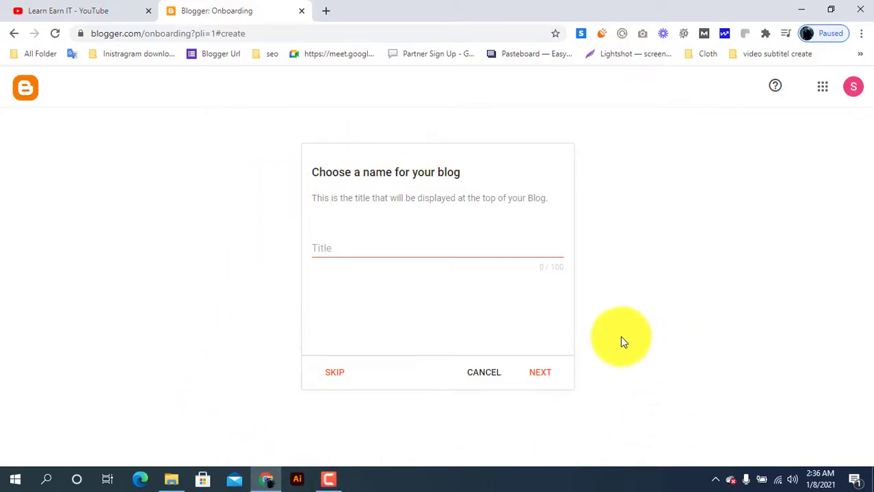
{"action": "left_click", "coordinate": [369, 248]}
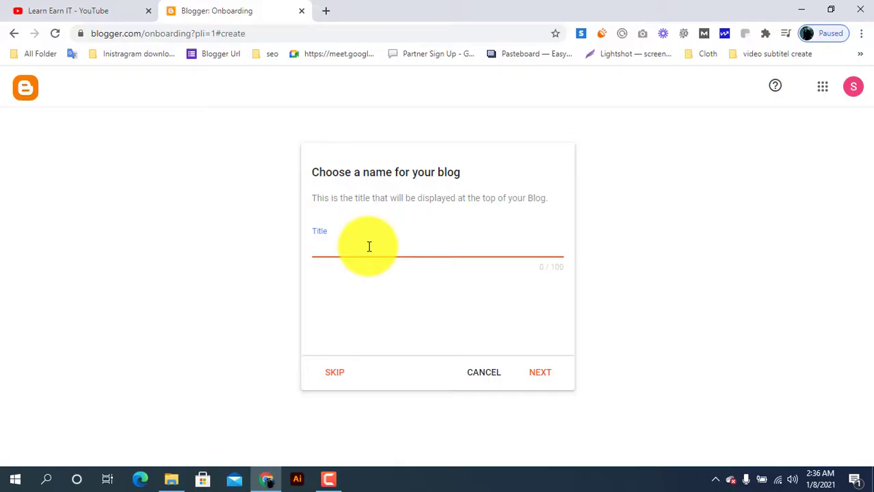
{"action": "type", "text": "baby care tips for new moms"}
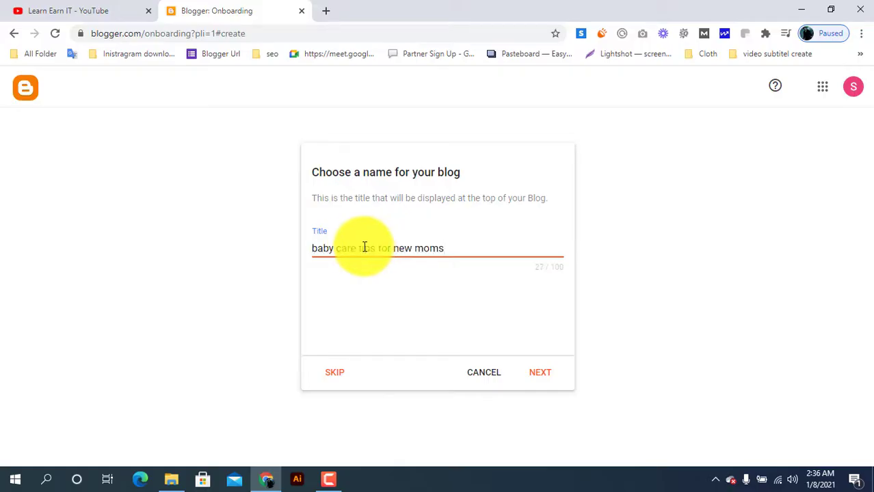
Step: Capitalize every word of the blog title to read "Baby Care Tips For New Moms" and continue to the address choice
{"action": "left_click", "coordinate": [319, 249]}
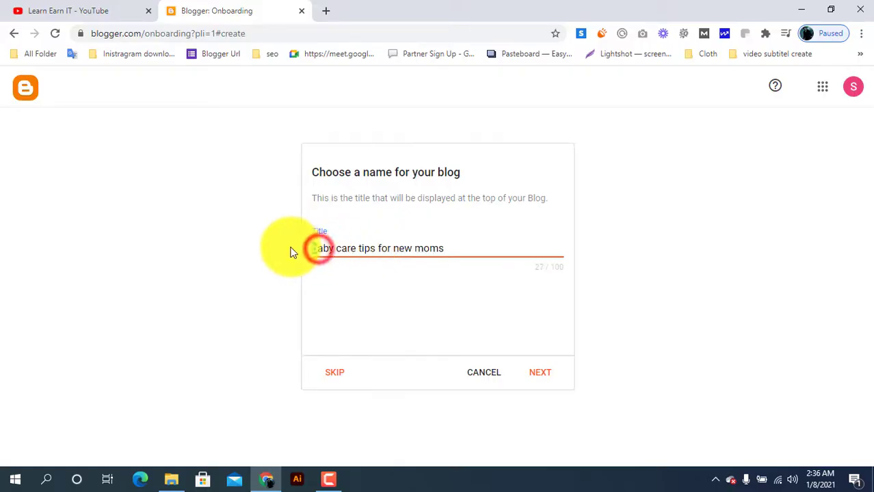
{"action": "key", "text": "BackSpace"}
{"action": "type", "text": "B"}
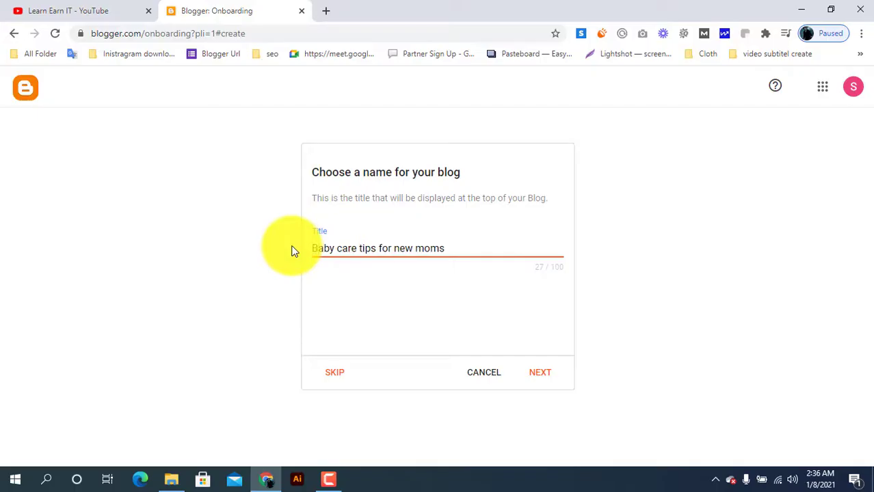
{"action": "left_click", "coordinate": [343, 247]}
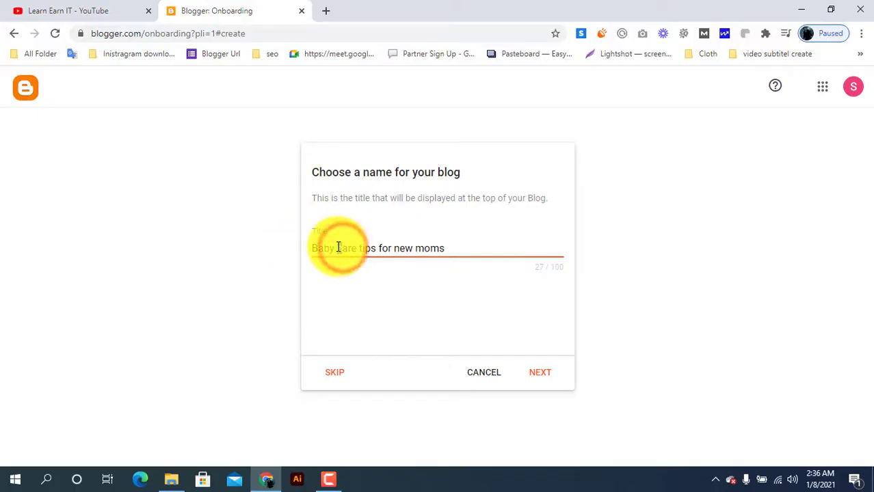
{"action": "key", "text": "BackSpace"}
{"action": "type", "text": "C"}
{"action": "left_click", "coordinate": [363, 246]}
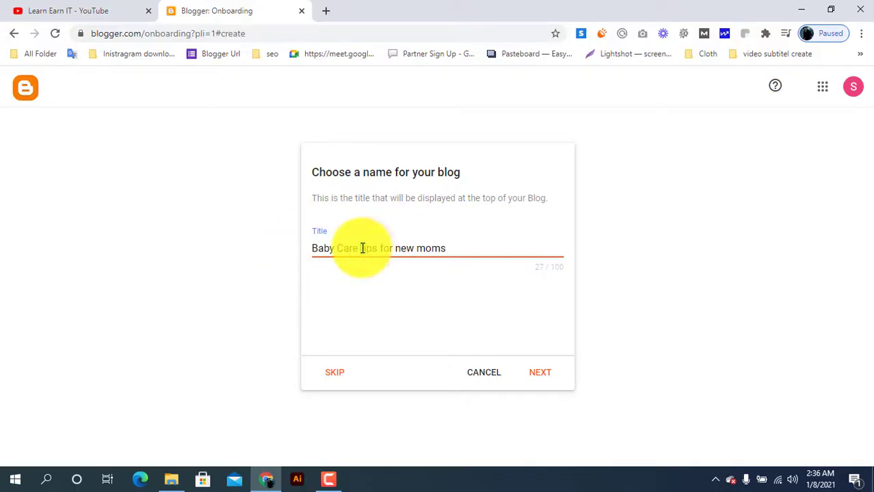
{"action": "key", "text": "BackSpace"}
{"action": "type", "text": "T"}
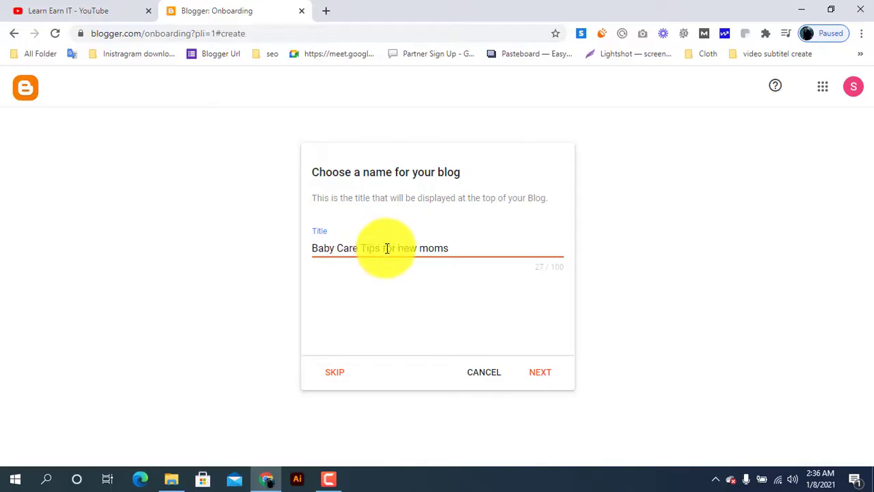
{"action": "left_click", "coordinate": [430, 248]}
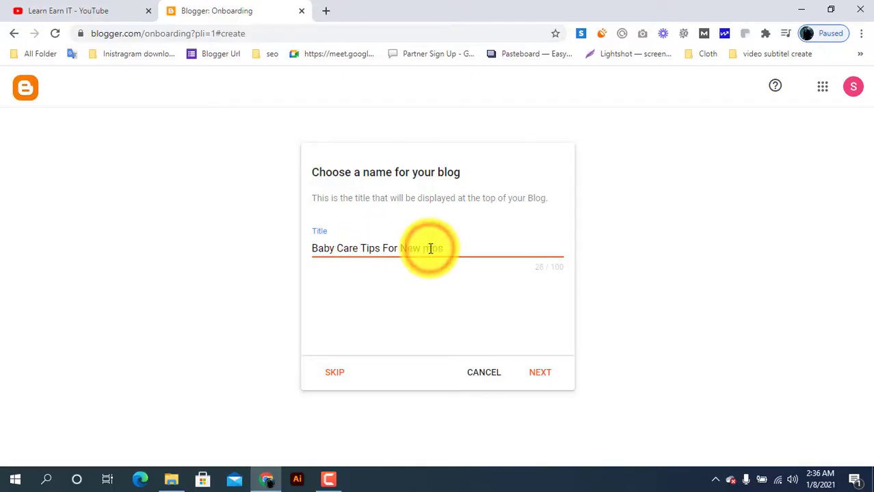
{"action": "key", "text": "BackSpace"}
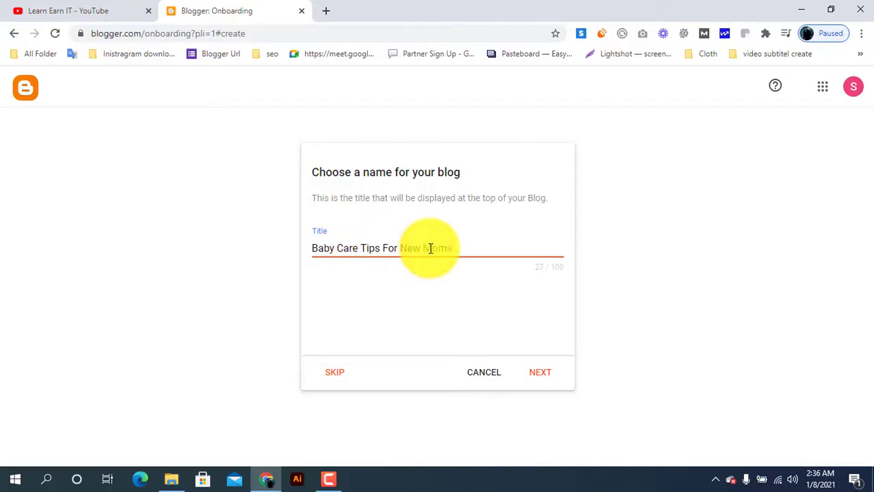
{"action": "type", "text": "M"}
{"action": "left_click", "coordinate": [543, 373]}
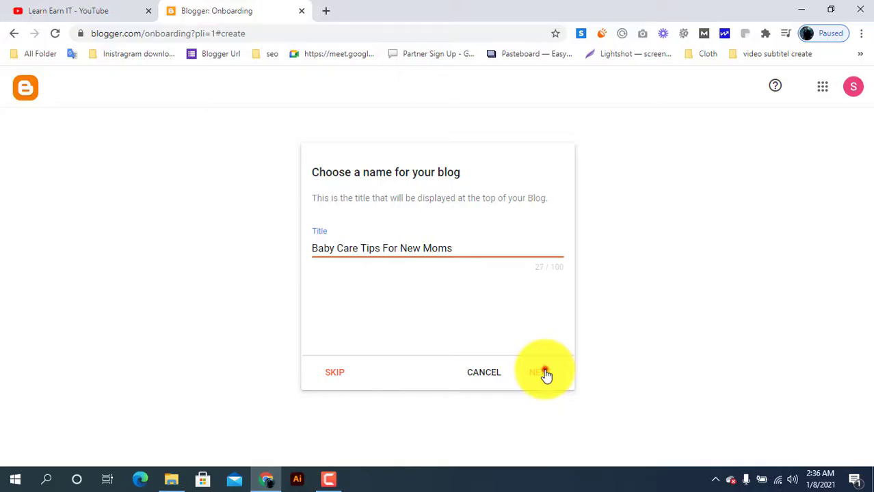
Step: Enter the blog title without spaces, babycaretipsfornewmoms, as the blogspot.com address
{"action": "left_click", "coordinate": [376, 240]}
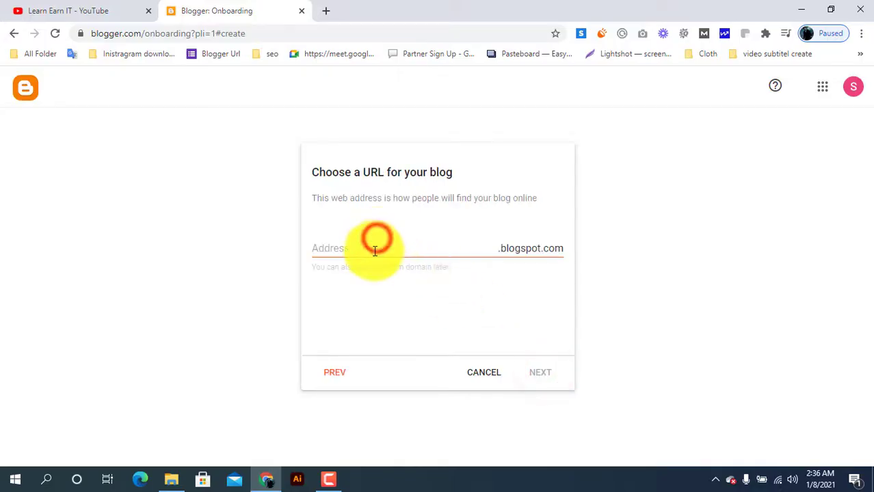
{"action": "type", "text": "baby care tips for new moms"}
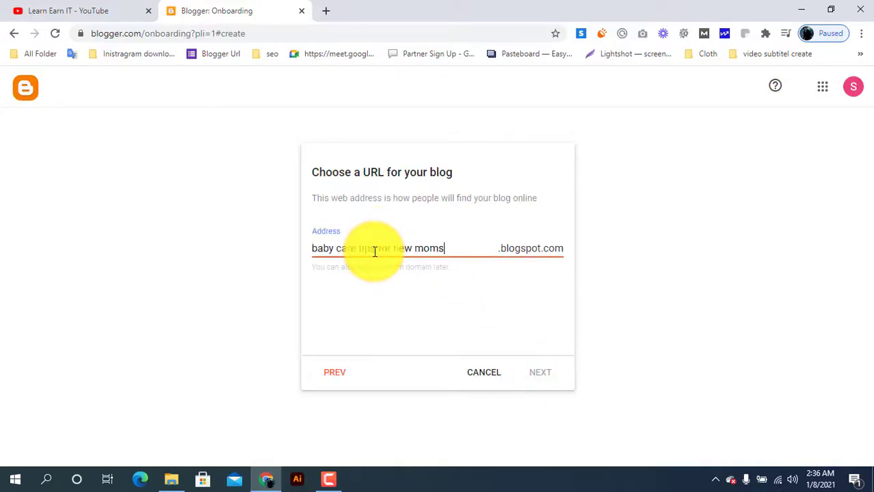
{"action": "left_click", "coordinate": [337, 248]}
{"action": "key", "text": "BackSpace"}
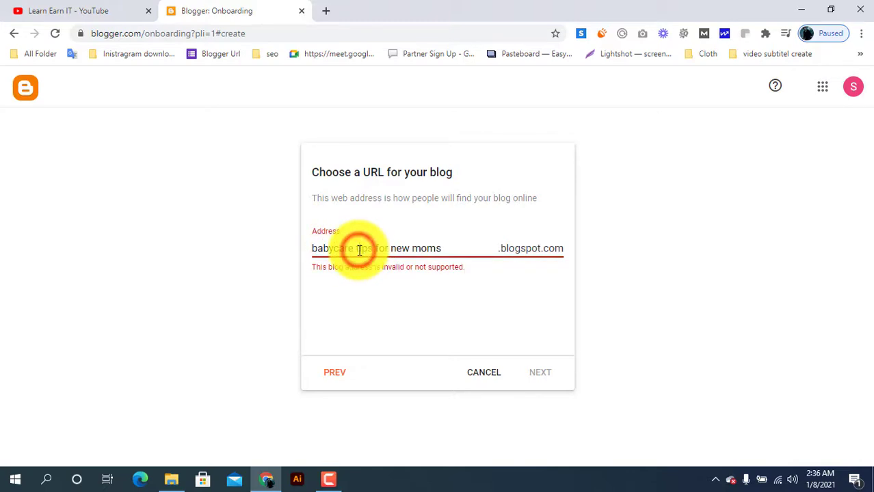
{"action": "left_click", "coordinate": [359, 248]}
{"action": "key", "text": "BackSpace"}
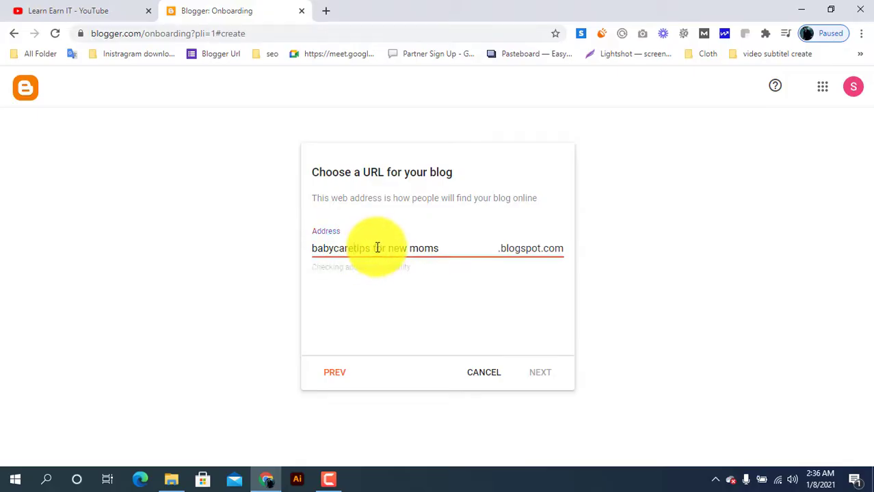
{"action": "left_click", "coordinate": [376, 249]}
{"action": "key", "text": "BackSpace"}
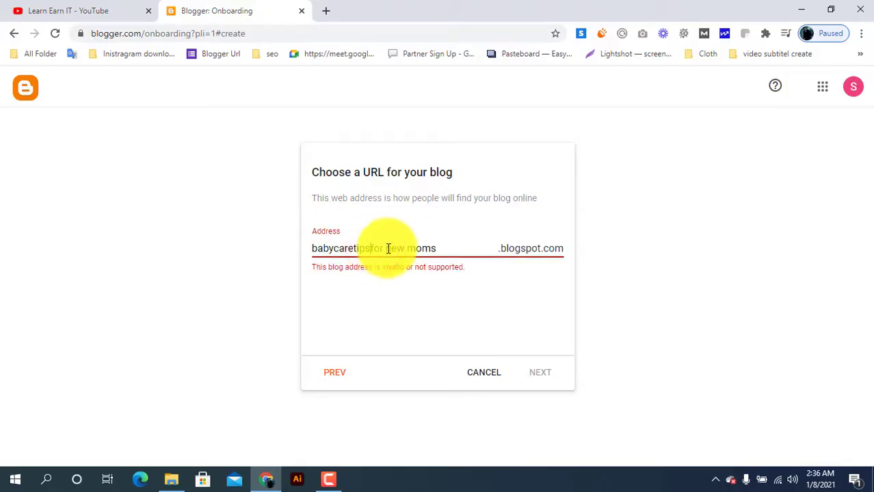
{"action": "left_click", "coordinate": [387, 248]}
{"action": "key", "text": "BackSpace"}
{"action": "left_click", "coordinate": [405, 250]}
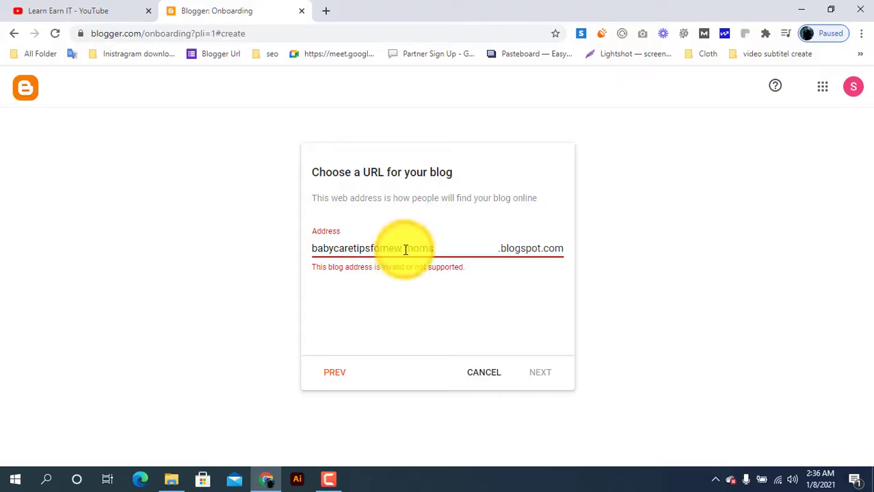
{"action": "key", "text": "BackSpace"}
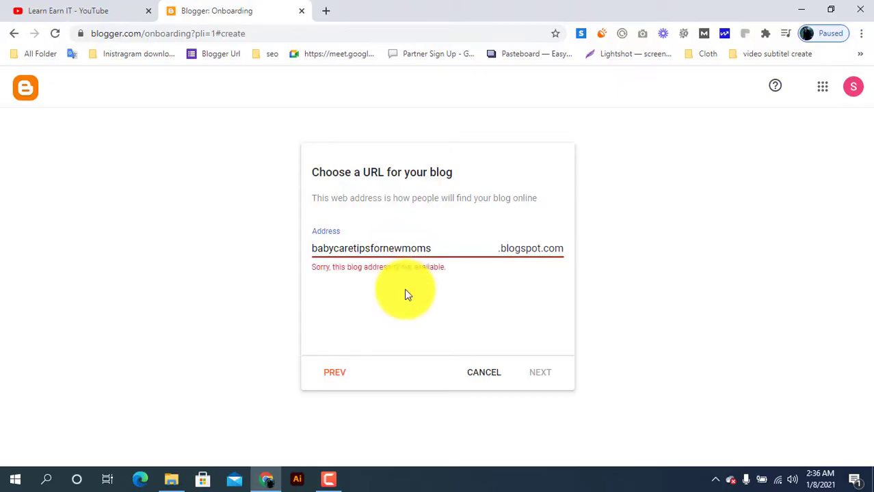
Step: Shorten the blog address to babycaretipswmoms by removing the letters after "tips", and continue to the display name
{"action": "left_click", "coordinate": [403, 303]}
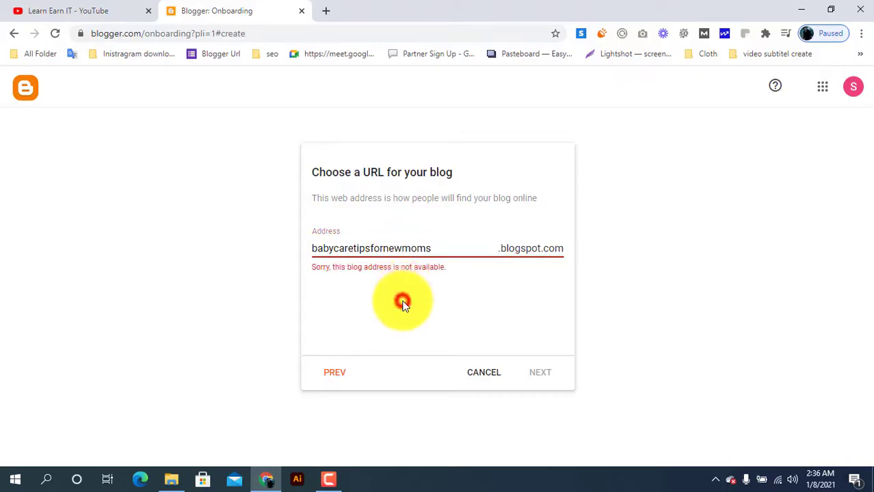
{"action": "left_click", "coordinate": [362, 248]}
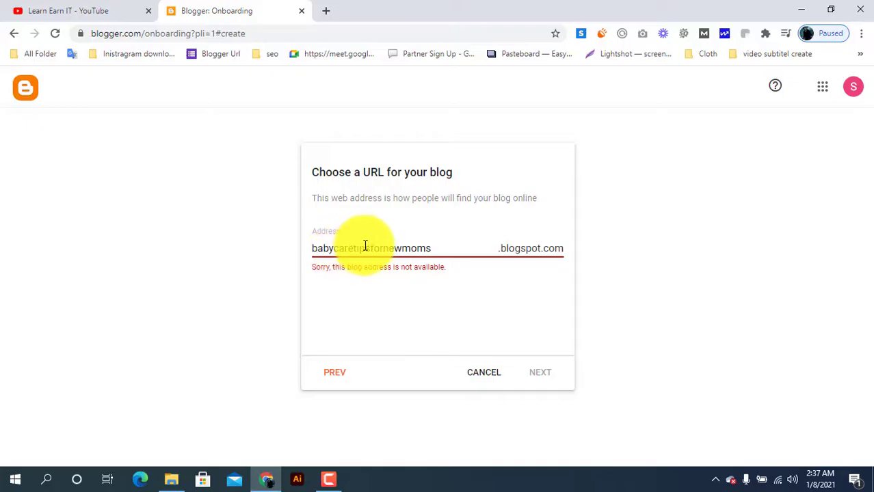
{"action": "key", "text": "Delete"}
{"action": "key", "text": "Delete"}
{"action": "key", "text": "Delete"}
{"action": "key", "text": "Delete"}
{"action": "key", "text": "Delete"}
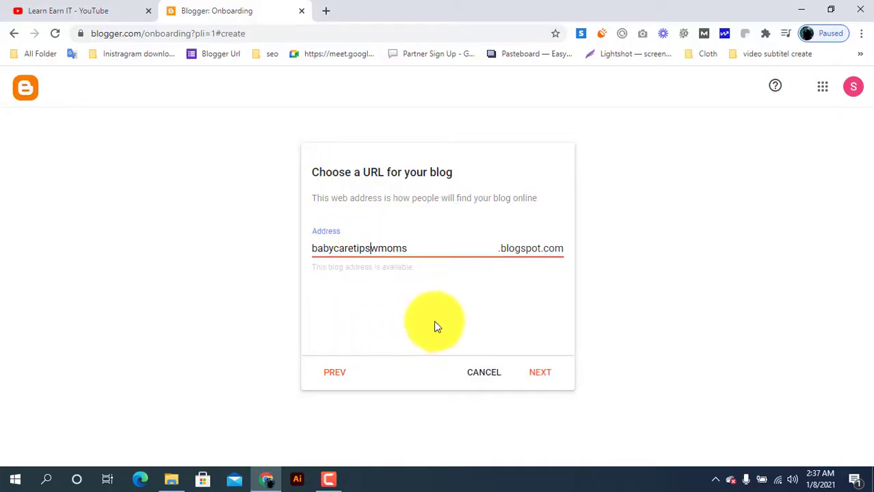
{"action": "left_click", "coordinate": [544, 373]}
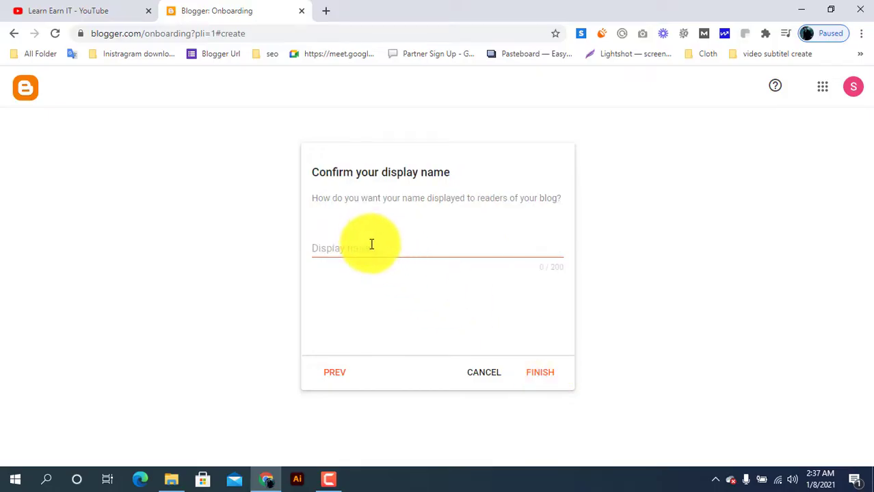
Step: Set the display name to "Baby Care Tips For New Moms", with every word capitalized
{"action": "left_click", "coordinate": [371, 244]}
{"action": "type", "text": "baby care tips for new moms"}
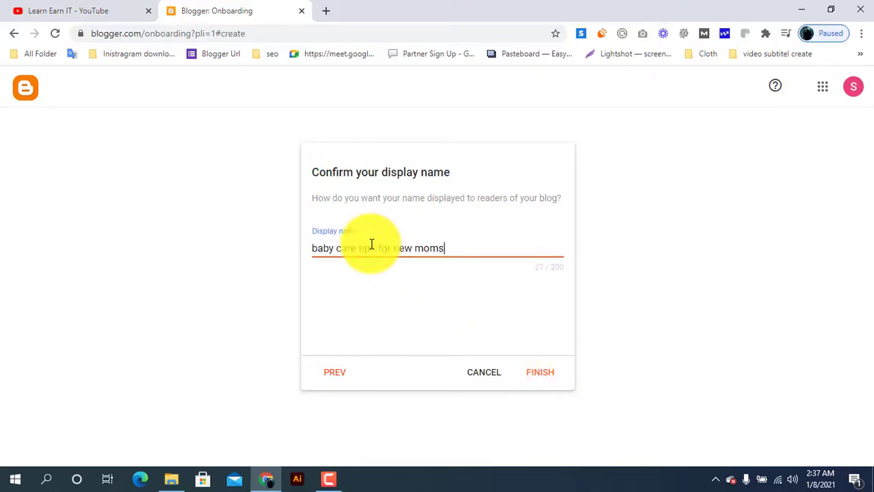
{"action": "left_click", "coordinate": [423, 249]}
{"action": "key", "text": "BackSpace"}
{"action": "type", "text": "M"}
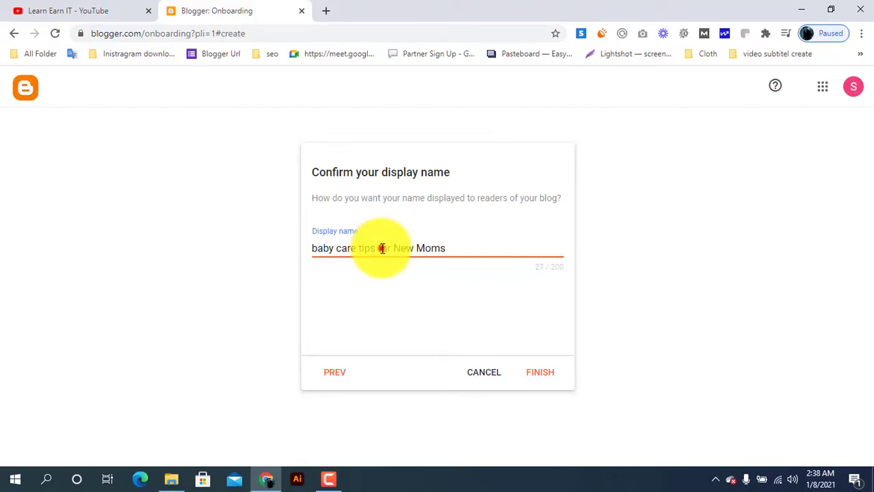
{"action": "left_click", "coordinate": [382, 248]}
{"action": "key", "text": "BackSpace"}
{"action": "key", "text": "BackSpace"}
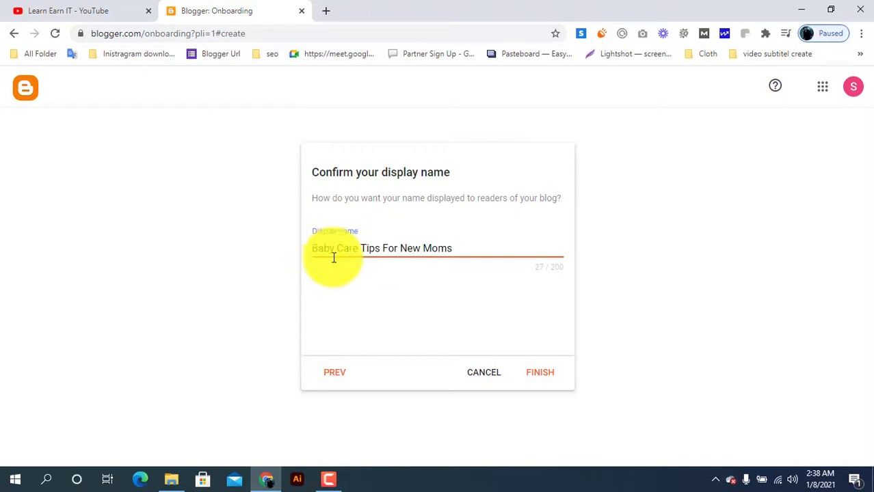
Step: Finish creating the blog and dismiss the European Union cookie notice on the posts page
{"action": "left_click", "coordinate": [547, 374]}
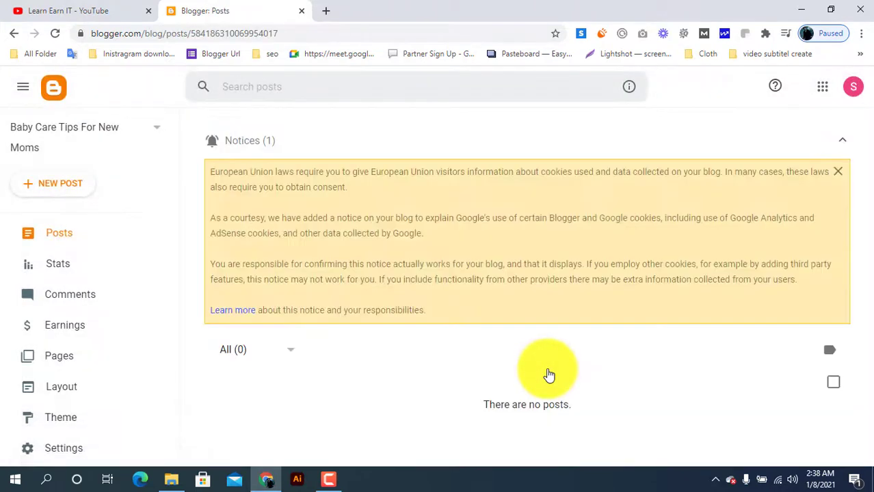
{"action": "left_click", "coordinate": [837, 171]}
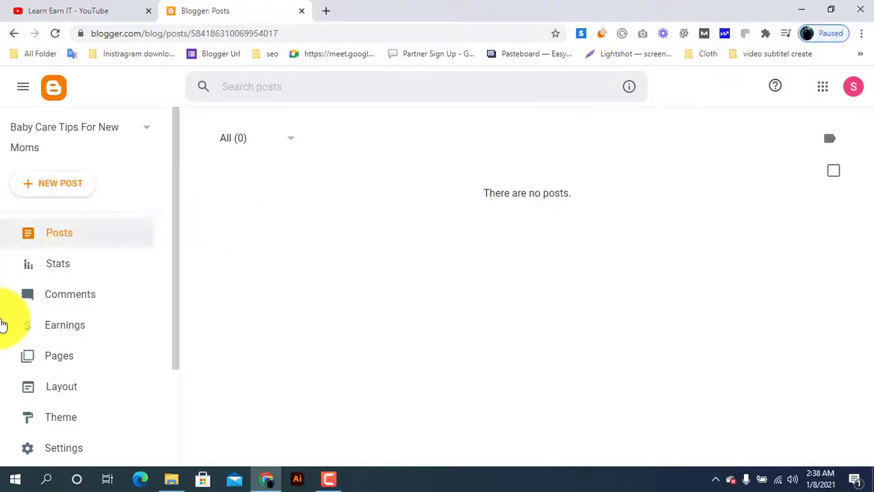
Step: Open the new blog's public page to view it, and close it again to return to the posts page
{"action": "scroll", "coordinate": [116, 335], "scroll_direction": "down", "scroll_amount": 3}
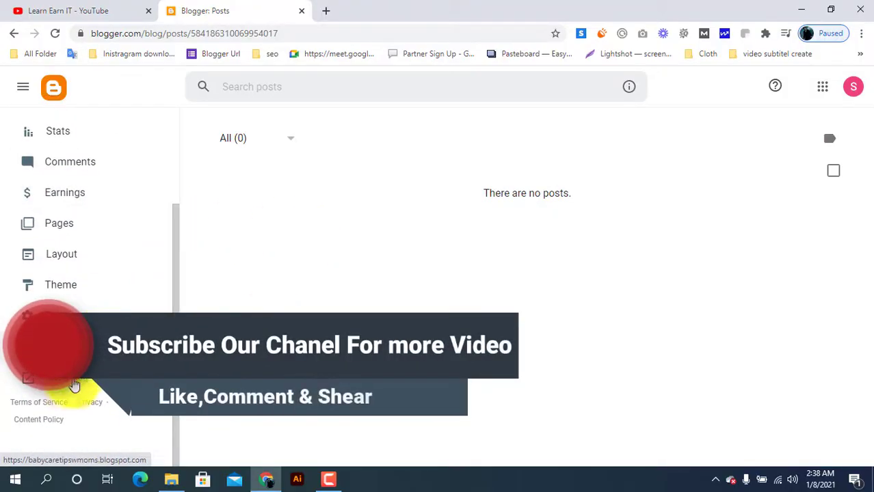
{"action": "left_click", "coordinate": [73, 385]}
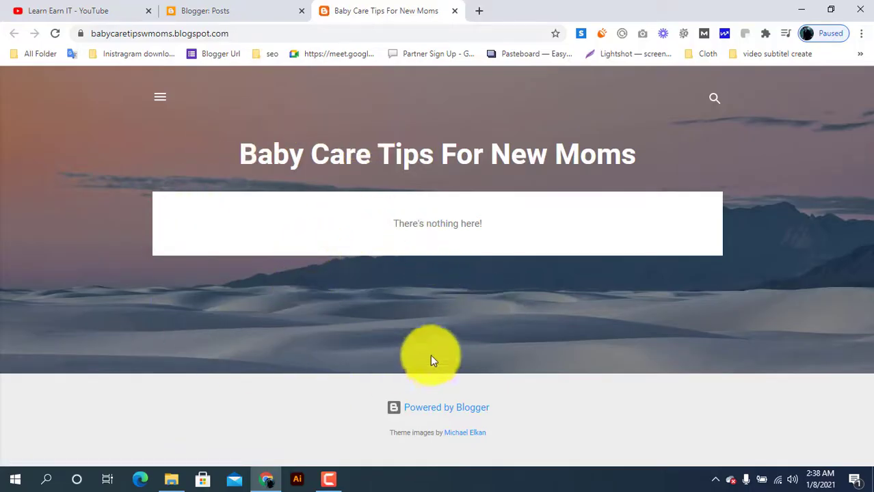
{"action": "left_click", "coordinate": [456, 13]}
Step: Search Google for "blogger templates" in a new browser tab, keeping the blog's posts page open
{"action": "left_click", "coordinate": [324, 9]}
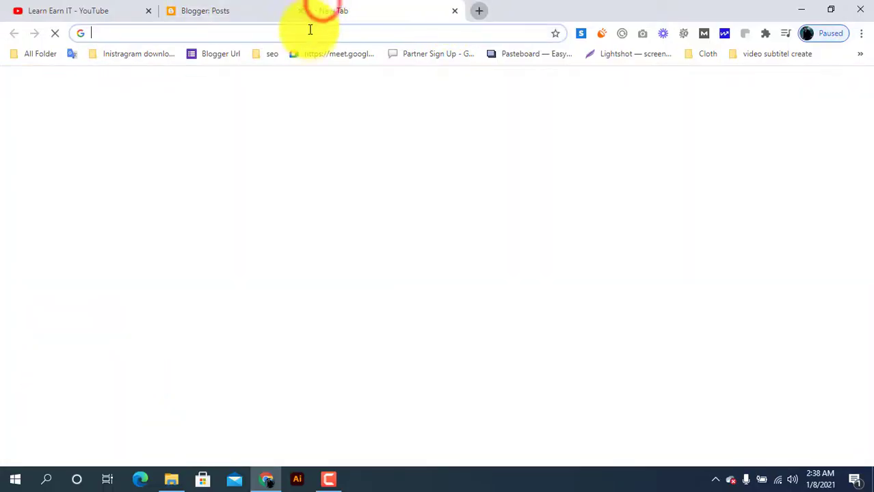
{"action": "left_click", "coordinate": [308, 31]}
{"action": "type", "text": "bloger"}
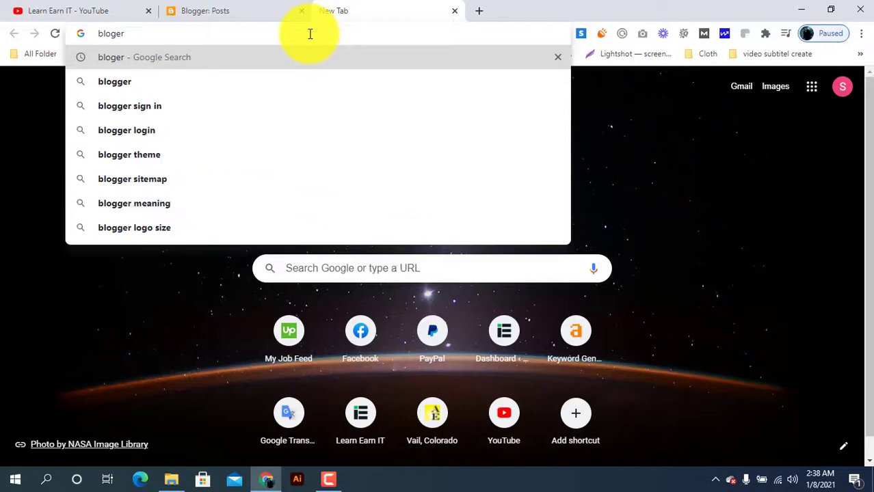
{"action": "key", "text": "BackSpace"}
{"action": "key", "text": "BackSpace"}
{"action": "type", "text": "g"}
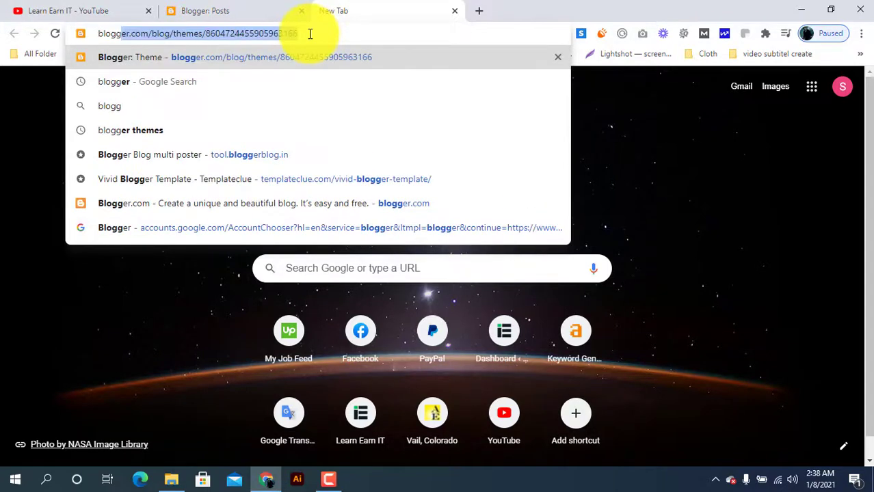
{"action": "type", "text": "er te"}
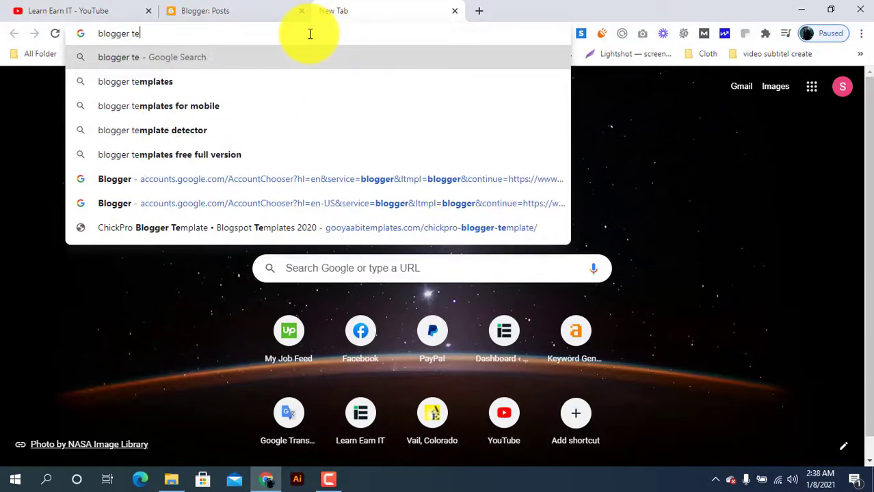
{"action": "left_click", "coordinate": [196, 81]}
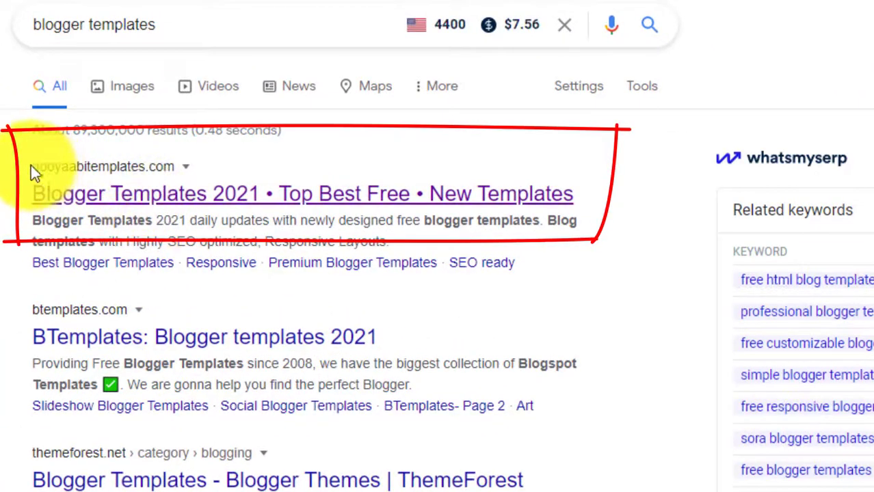
{"action": "mouse_move", "coordinate": [29, 164]}
{"action": "left_mouse_down"}
{"action": "mouse_move", "coordinate": [99, 156]}
{"action": "mouse_move", "coordinate": [174, 164]}
{"action": "left_mouse_up"}
{"action": "left_click", "coordinate": [174, 158]}
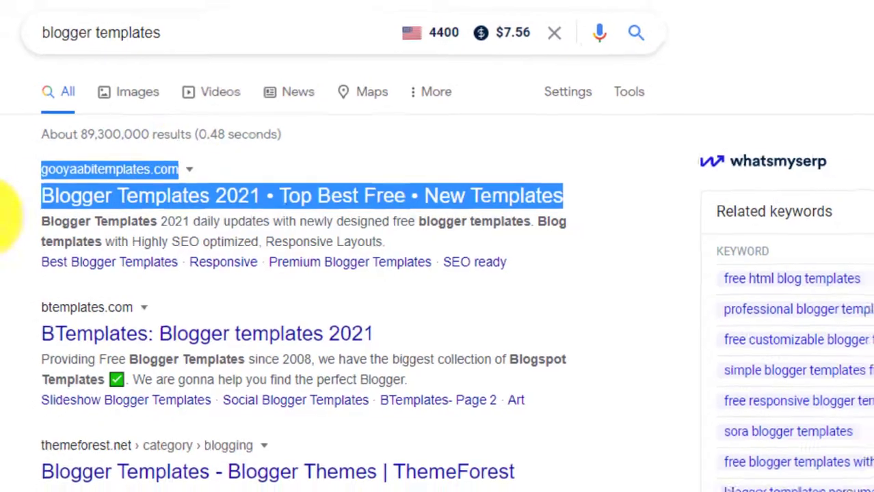
{"action": "left_click", "coordinate": [57, 223]}
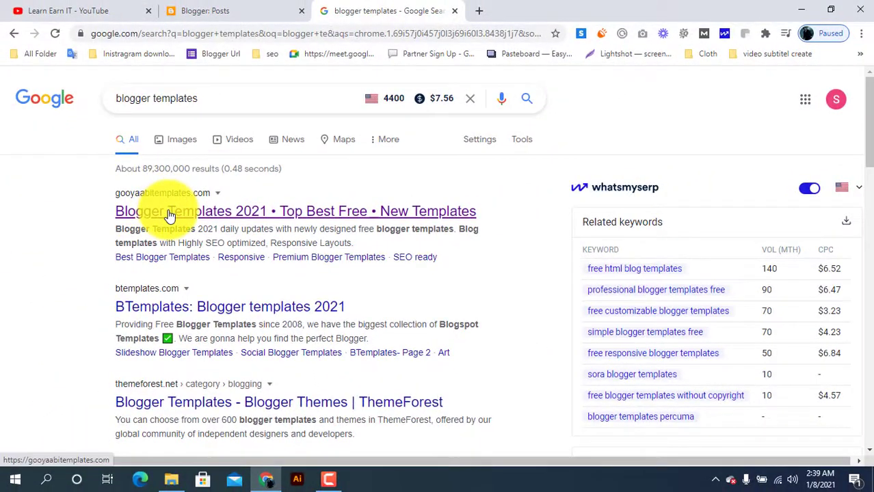
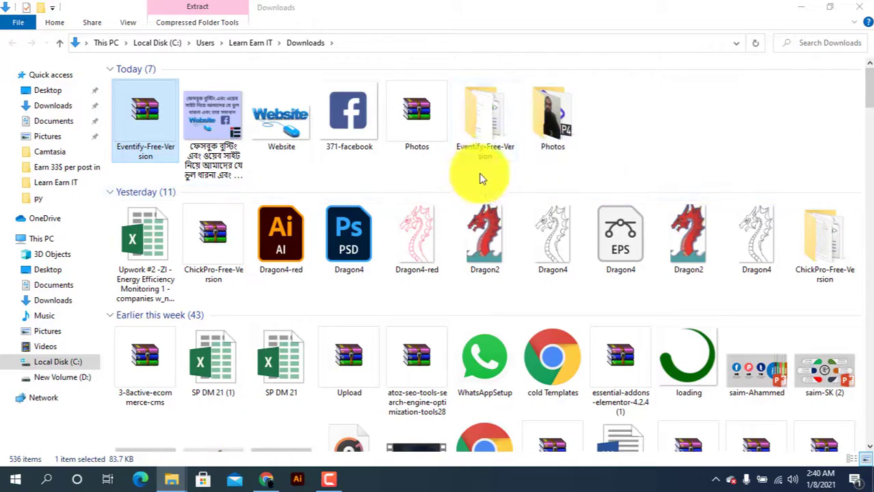
Step: Open the extracted Eventify-Free-Version folder in Downloads and select the Eventify Free Version XML document
{"action": "double_click", "coordinate": [484, 145]}
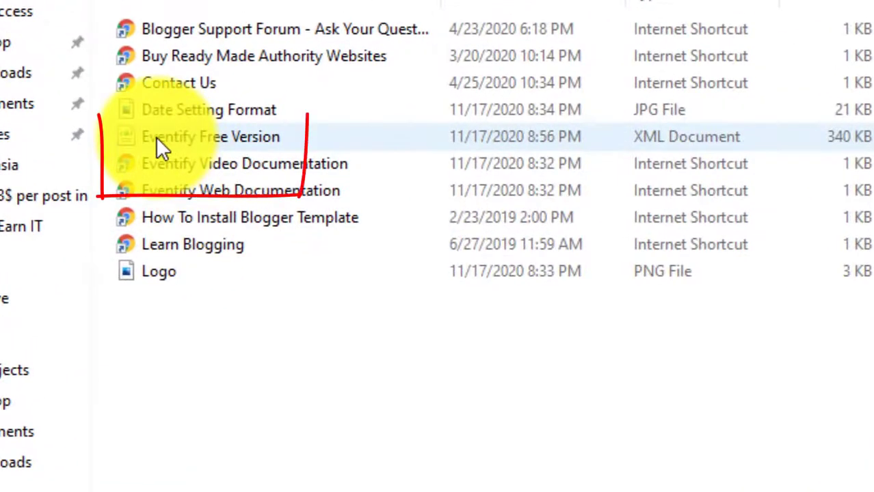
{"action": "mouse_move", "coordinate": [156, 137]}
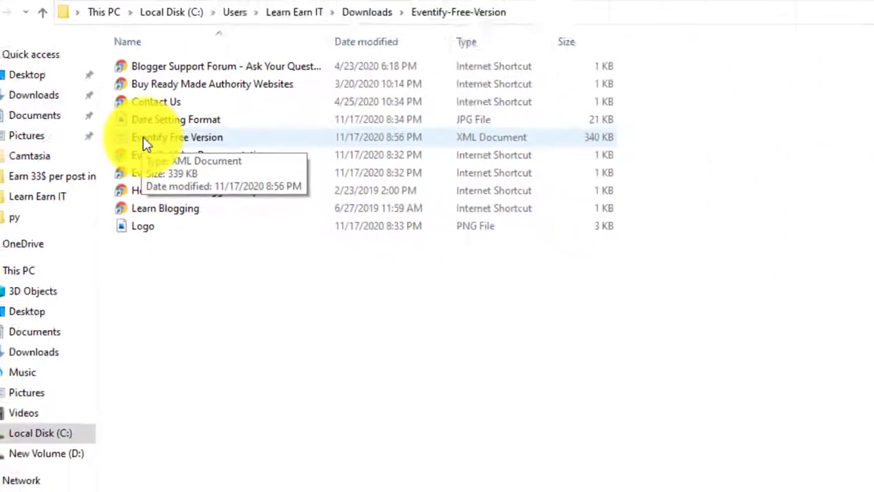
{"action": "left_click", "coordinate": [145, 137]}
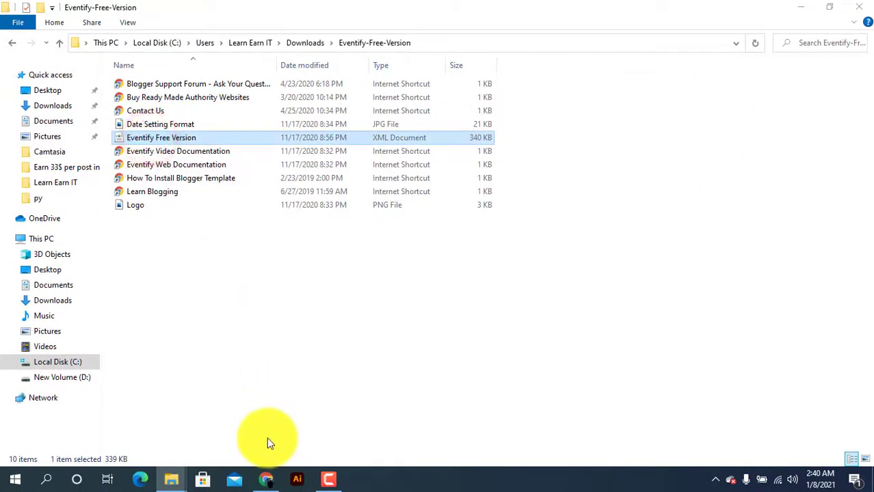
Step: Switch to Chrome, close the Eventify template page and open the blog's Theme page in Blogger
{"action": "left_click", "coordinate": [267, 479]}
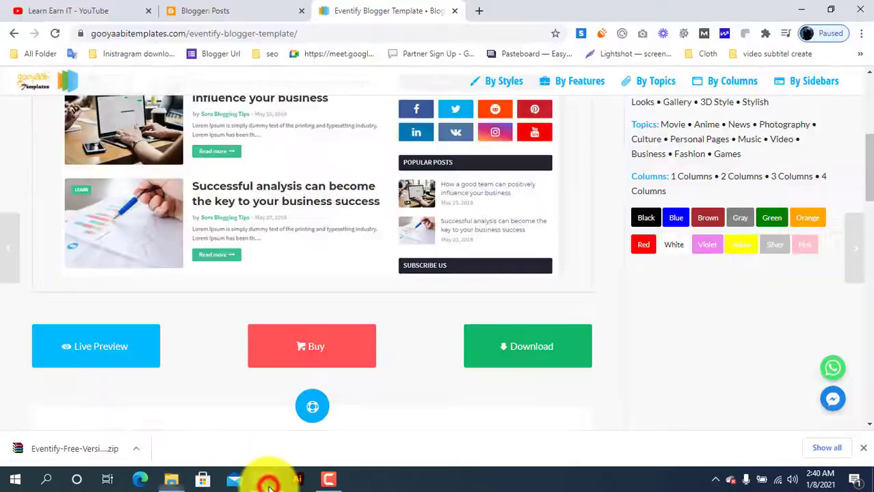
{"action": "left_click", "coordinate": [252, 8]}
{"action": "left_click", "coordinate": [454, 11]}
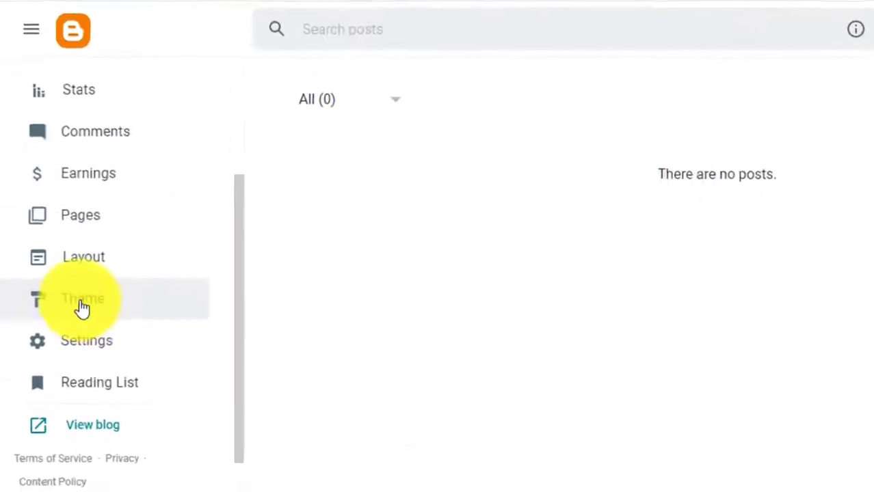
{"action": "left_click", "coordinate": [81, 308]}
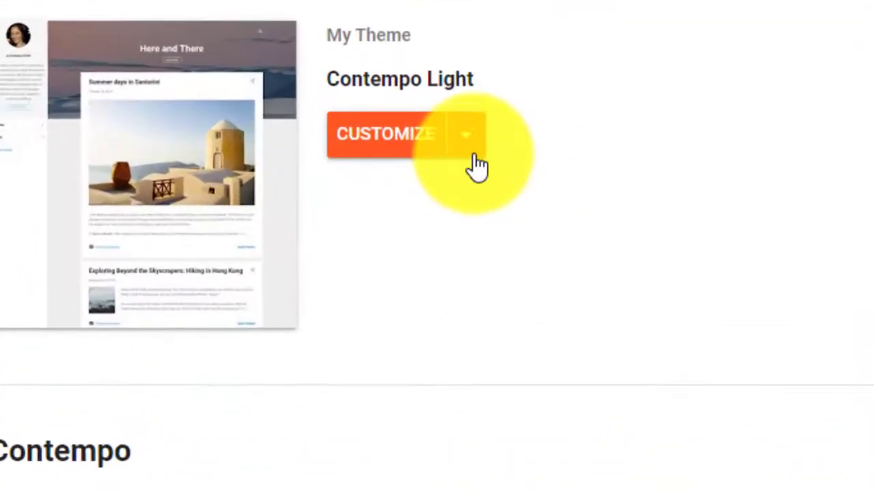
Step: Restore the blog's theme from the Eventify Free Version XML file in the Eventify-Free-Version folder
{"action": "left_click", "coordinate": [476, 152]}
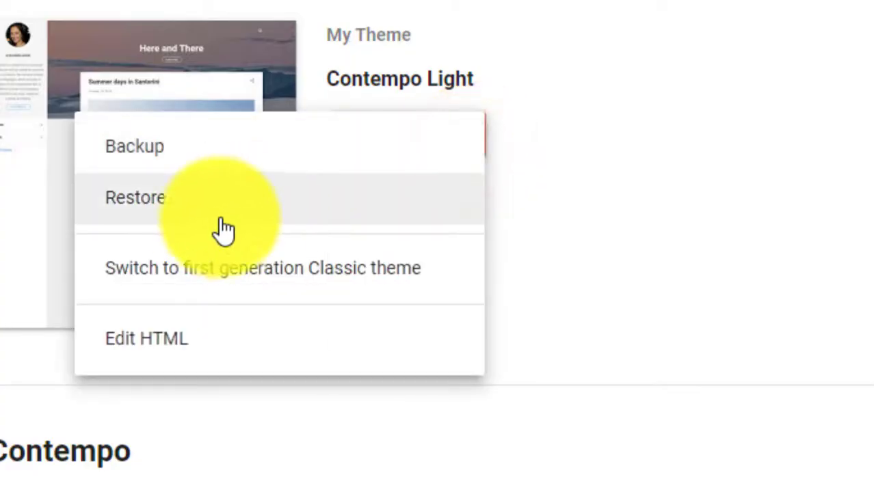
{"action": "left_click", "coordinate": [212, 225]}
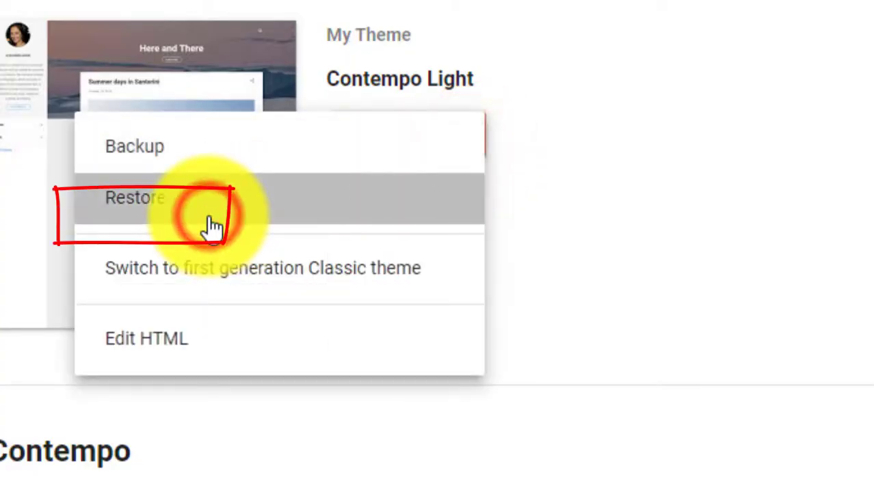
{"action": "left_click", "coordinate": [633, 294]}
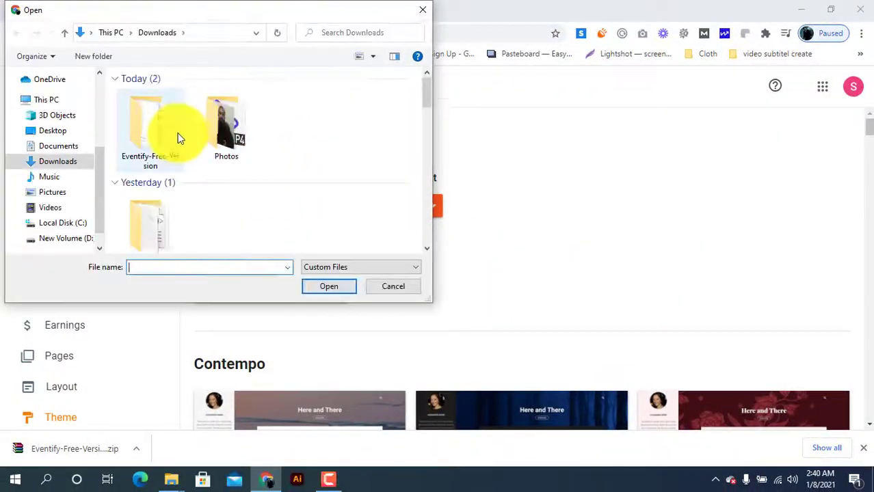
{"action": "left_click", "coordinate": [177, 137]}
{"action": "double_click", "coordinate": [177, 136]}
{"action": "left_click", "coordinate": [176, 132]}
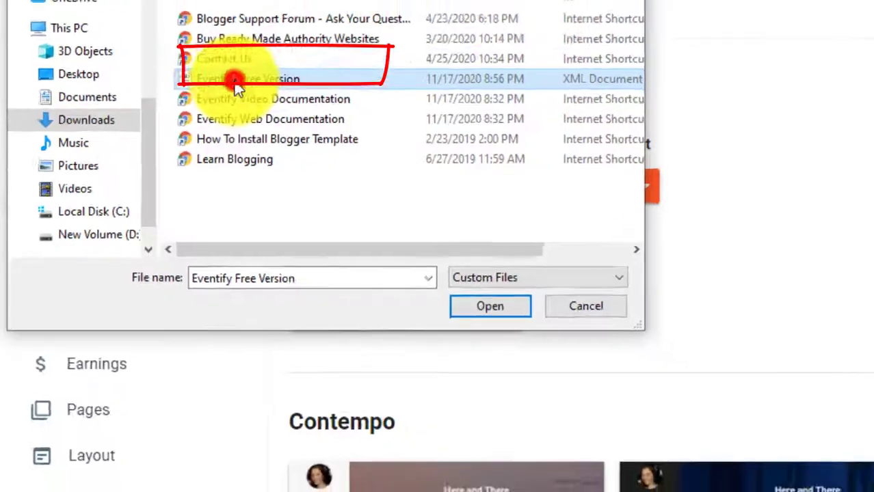
{"action": "double_click", "coordinate": [235, 81]}
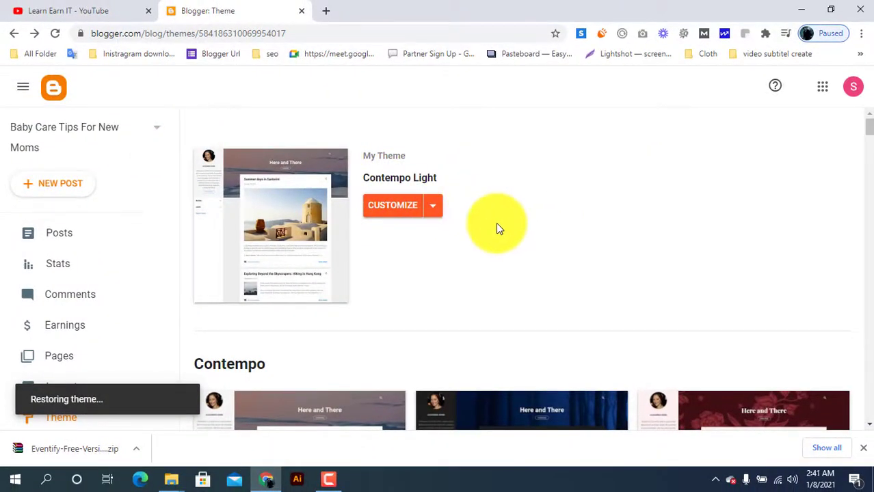
Step: Switch to the Eventify-Free-Version folder in File Explorer and open the Eventify Free Version XML document with Notepad
{"action": "mouse_move", "coordinate": [171, 483]}
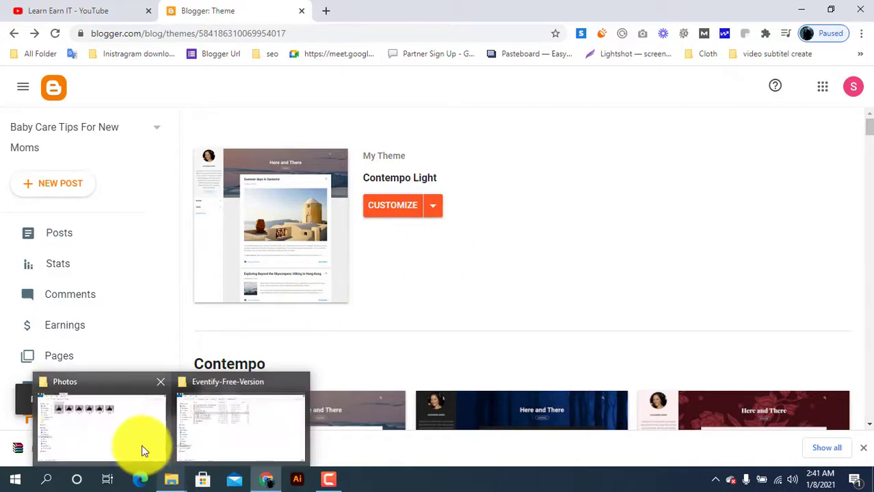
{"action": "left_click", "coordinate": [211, 426]}
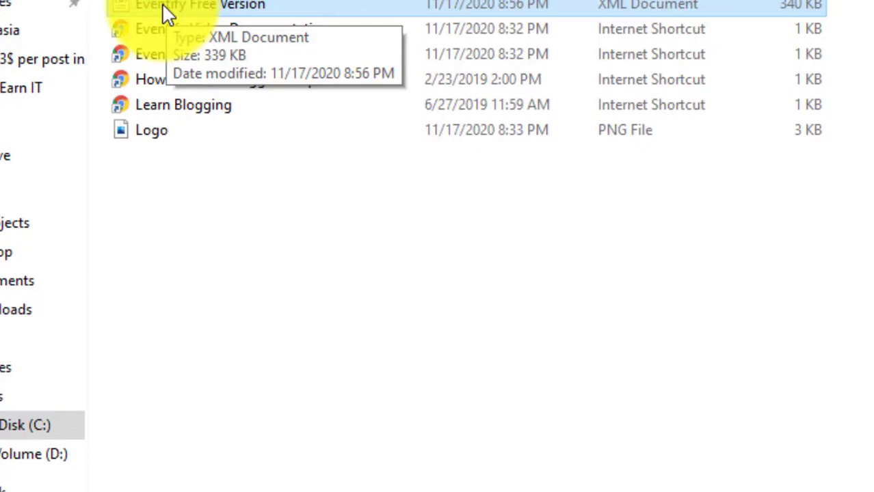
{"action": "right_click", "coordinate": [162, 4]}
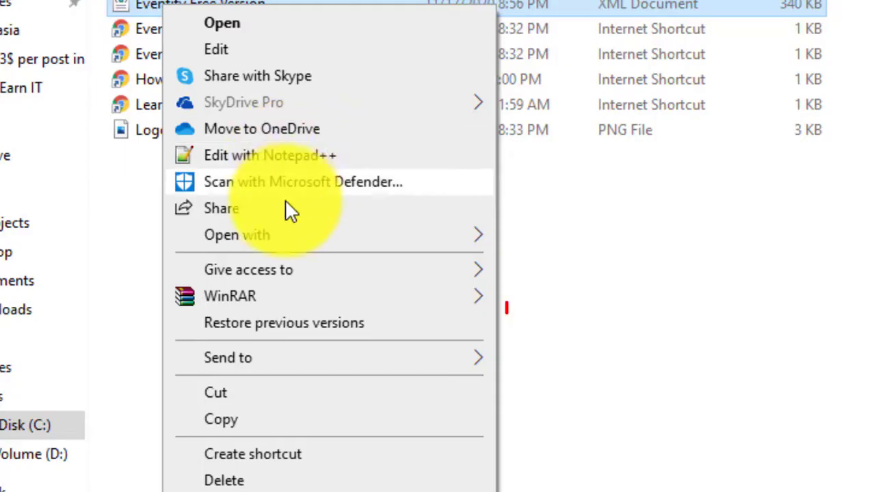
{"action": "mouse_move", "coordinate": [277, 237]}
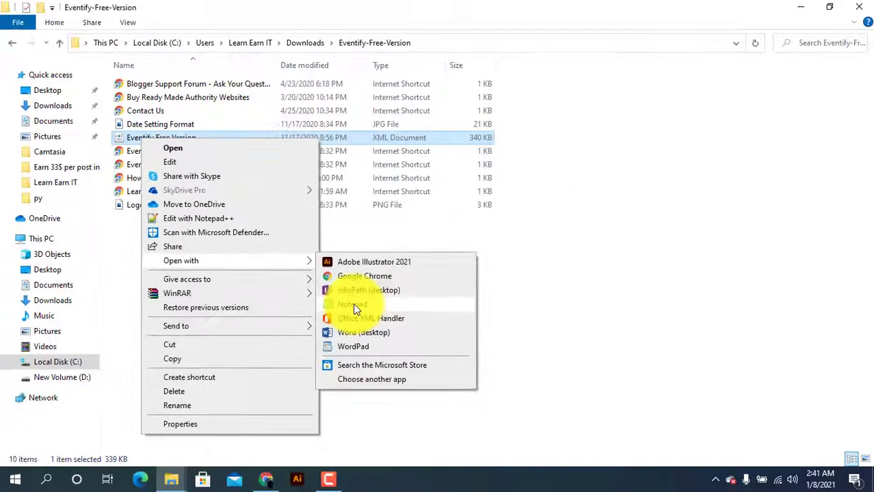
{"action": "left_click", "coordinate": [352, 306]}
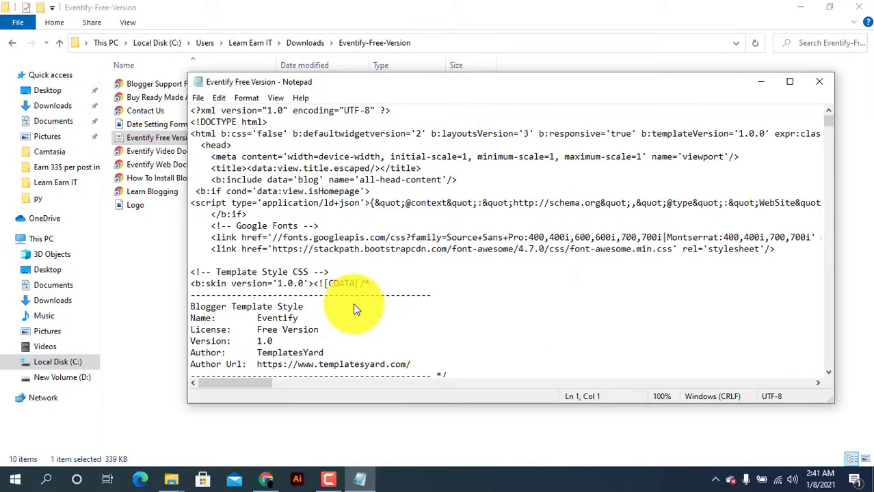
Step: Look over the template's XML code and copy all of it to the clipboard
{"action": "scroll", "coordinate": [352, 303], "scroll_direction": "down", "scroll_amount": 9}
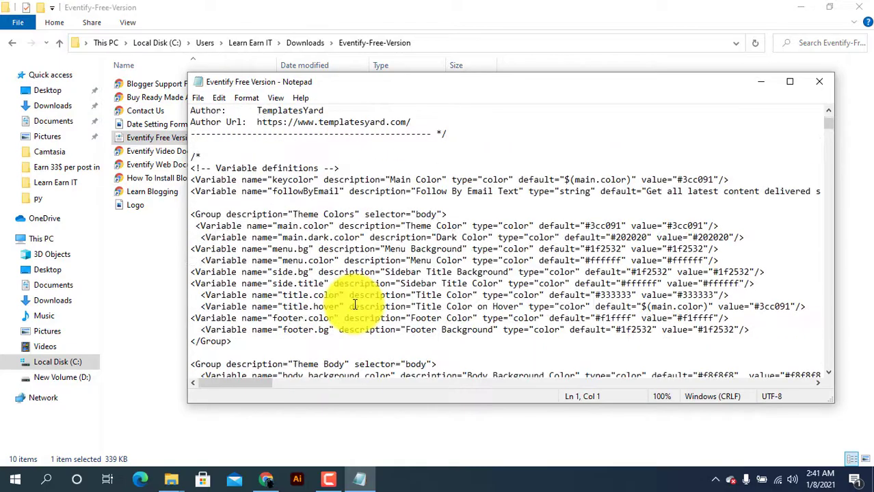
{"action": "scroll", "coordinate": [354, 303], "scroll_direction": "up", "scroll_amount": 5}
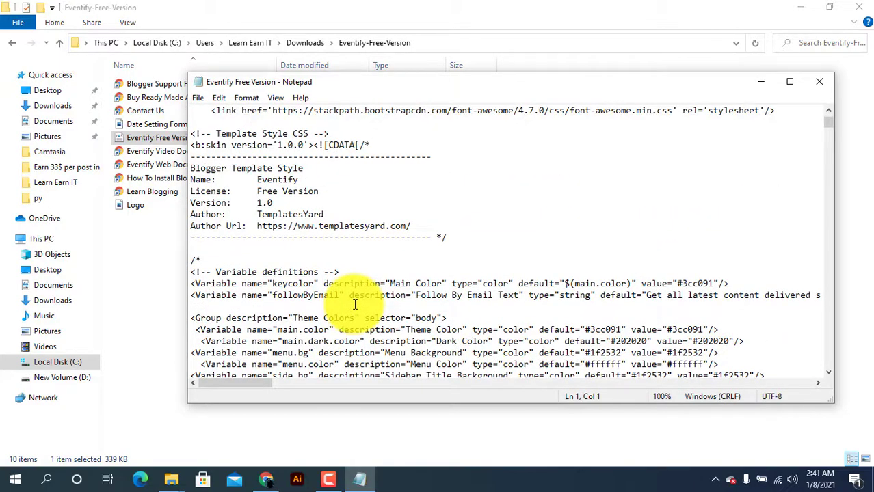
{"action": "key", "text": "ctrl+a"}
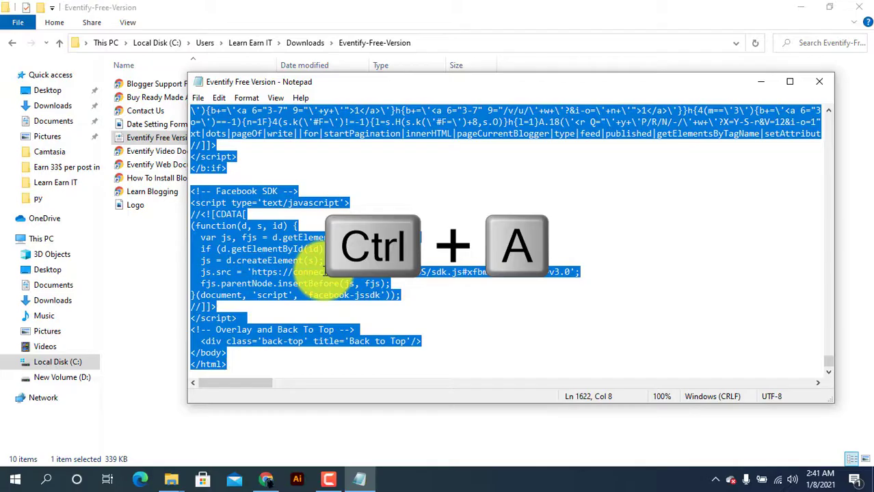
{"action": "key", "text": "ctrl+c"}
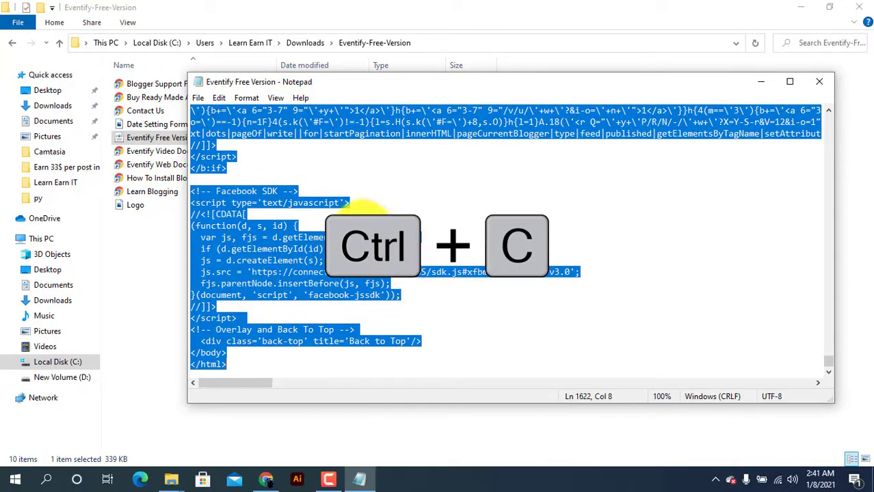
Step: Switch back to Blogger's Theme page in Chrome and open the current theme's HTML for editing
{"action": "mouse_move", "coordinate": [264, 490]}
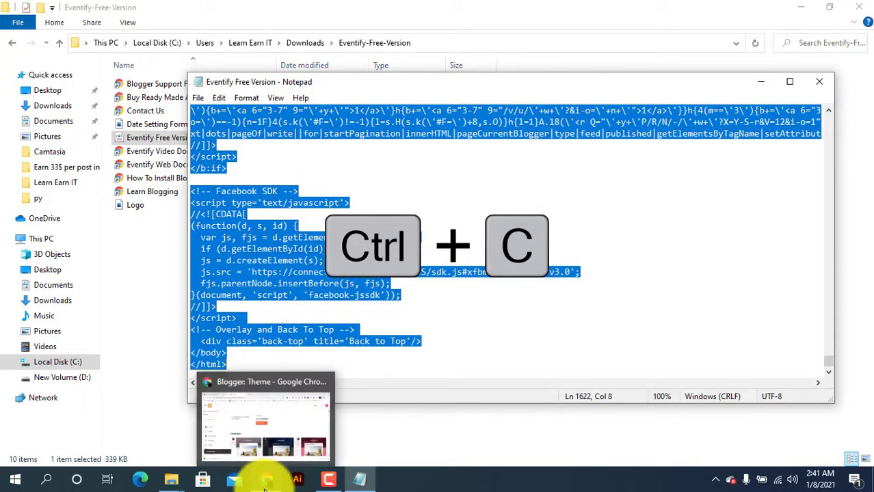
{"action": "left_click", "coordinate": [269, 455]}
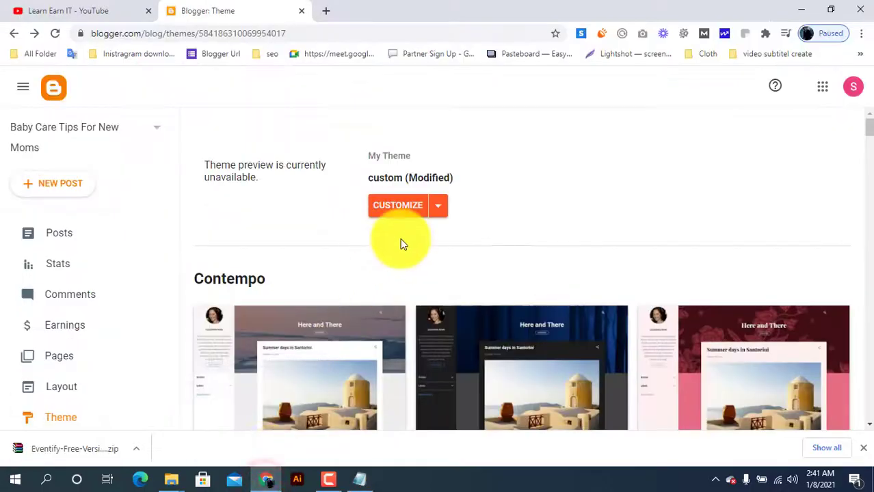
{"action": "left_click", "coordinate": [441, 210]}
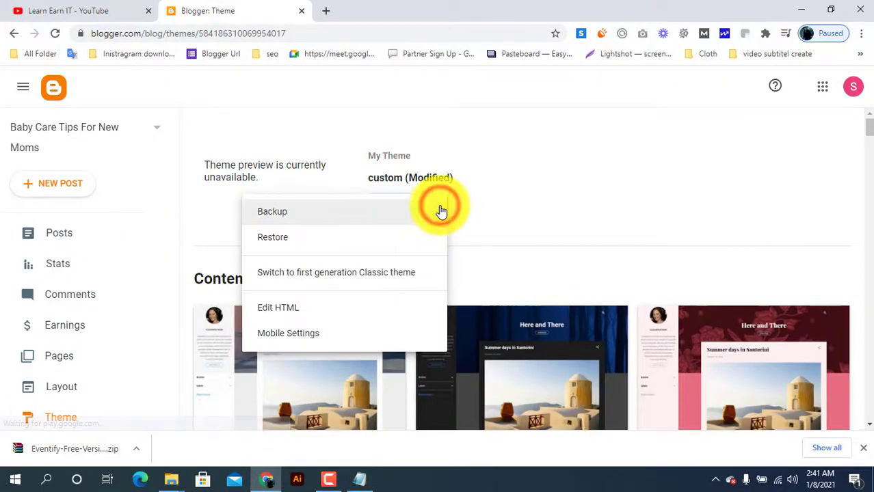
{"action": "left_click", "coordinate": [494, 201]}
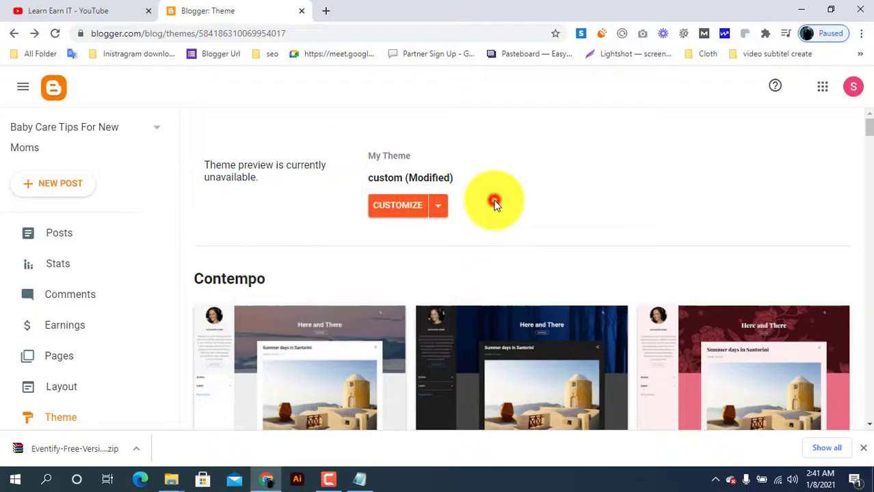
{"action": "left_click", "coordinate": [441, 209]}
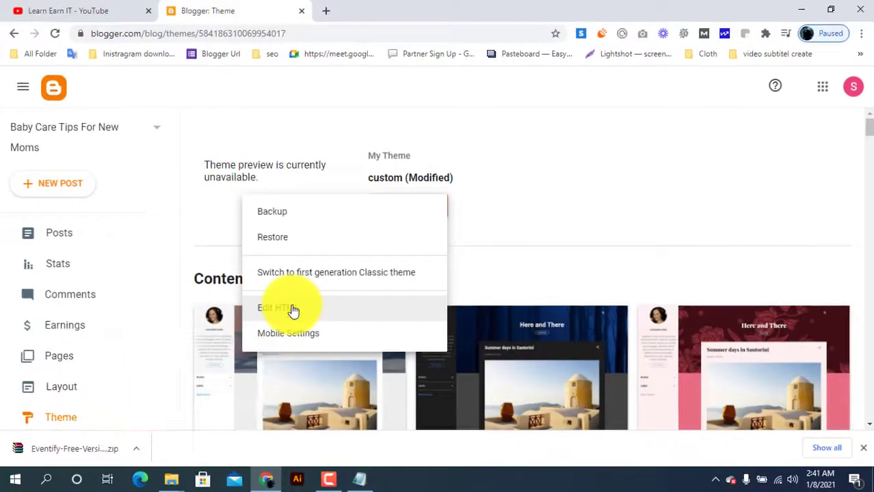
{"action": "left_click", "coordinate": [153, 371]}
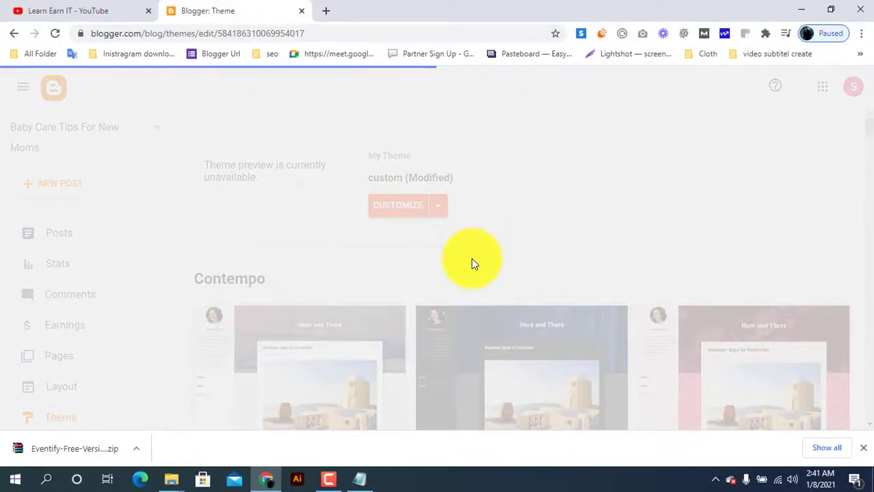
Step: Replace the theme's entire HTML with the copied Eventify template code
{"action": "key", "text": "ctrl+a"}
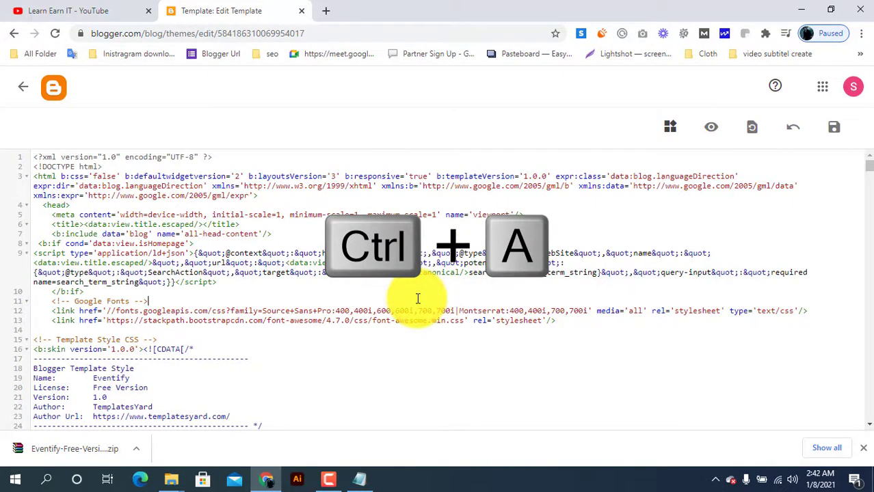
{"action": "key", "text": "ctrl+a"}
{"action": "key", "text": "Delete"}
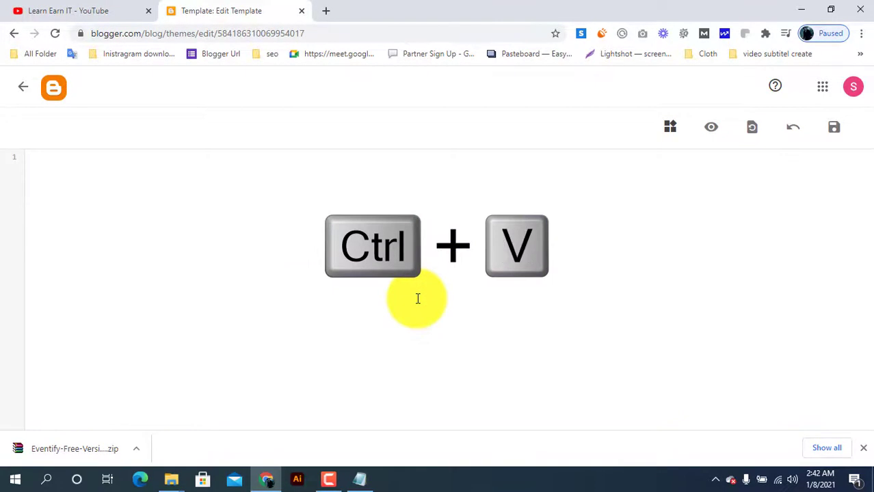
{"action": "key", "text": "ctrl+v"}
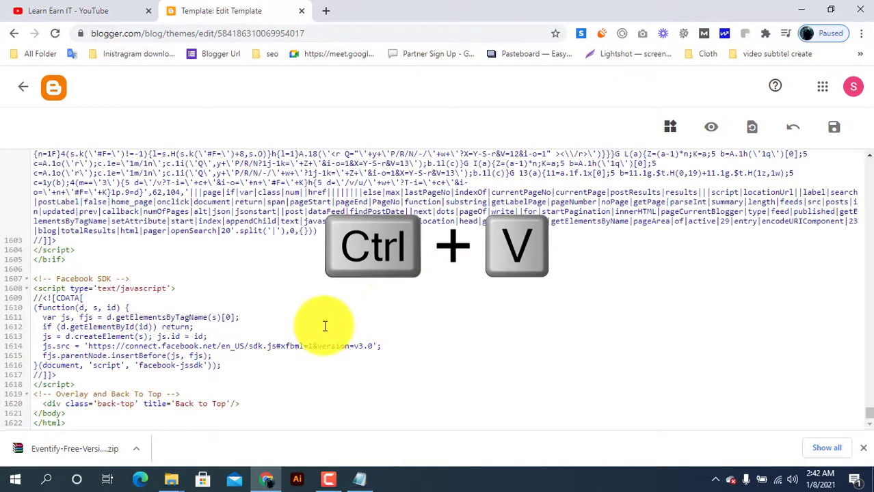
Step: Dismiss the browser's downloads bar and save the edited theme code
{"action": "scroll", "coordinate": [311, 324], "scroll_direction": "up", "scroll_amount": 5}
{"action": "scroll", "coordinate": [312, 324], "scroll_direction": "up", "scroll_amount": 5}
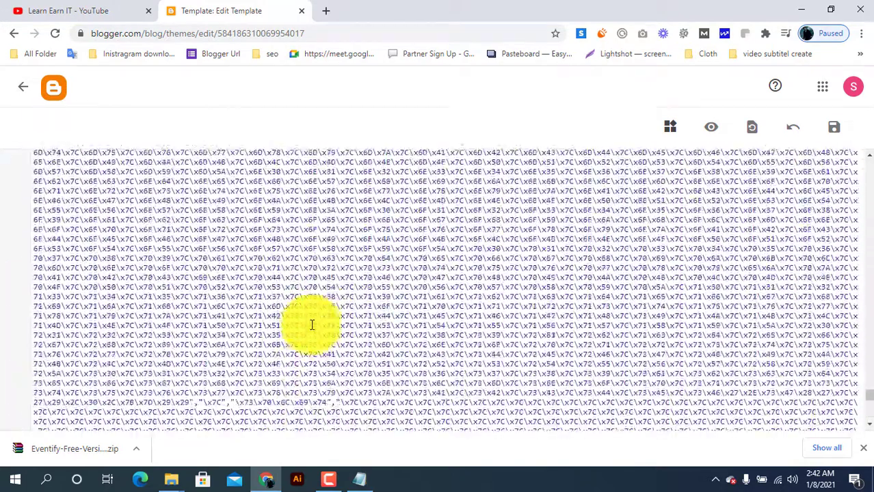
{"action": "left_click", "coordinate": [863, 449]}
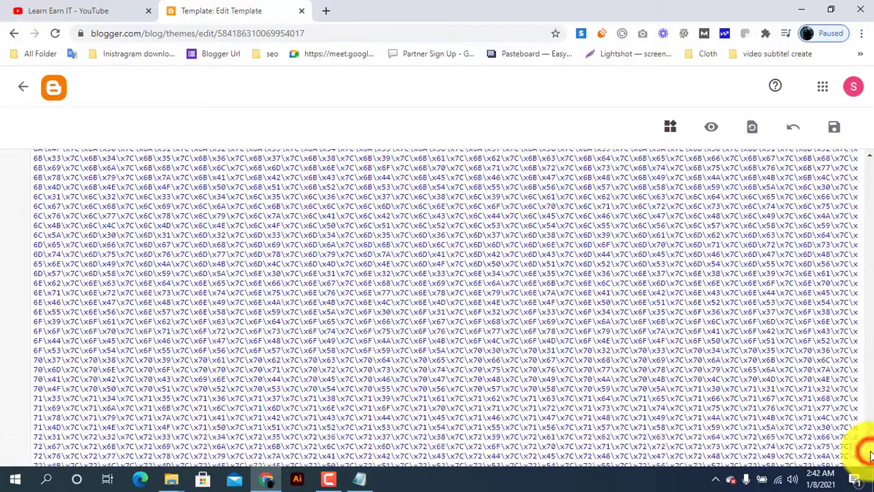
{"action": "left_click", "coordinate": [831, 129]}
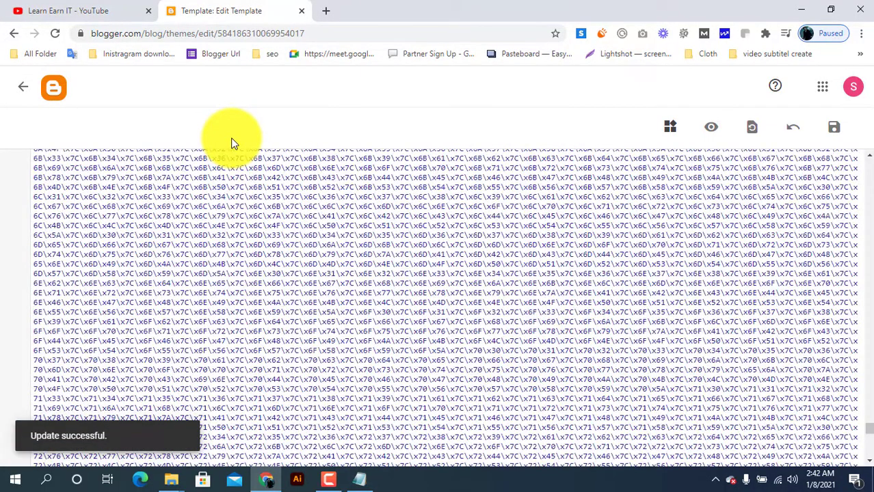
Step: Return from the HTML editor to the Theme page and open the public blog to view the Eventify theme
{"action": "left_click", "coordinate": [24, 96]}
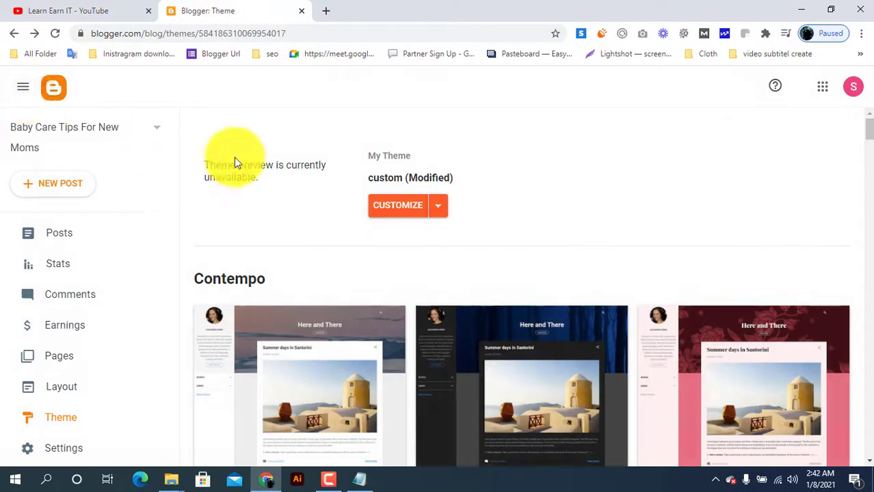
{"action": "scroll", "coordinate": [68, 365], "scroll_direction": "down", "scroll_amount": 3}
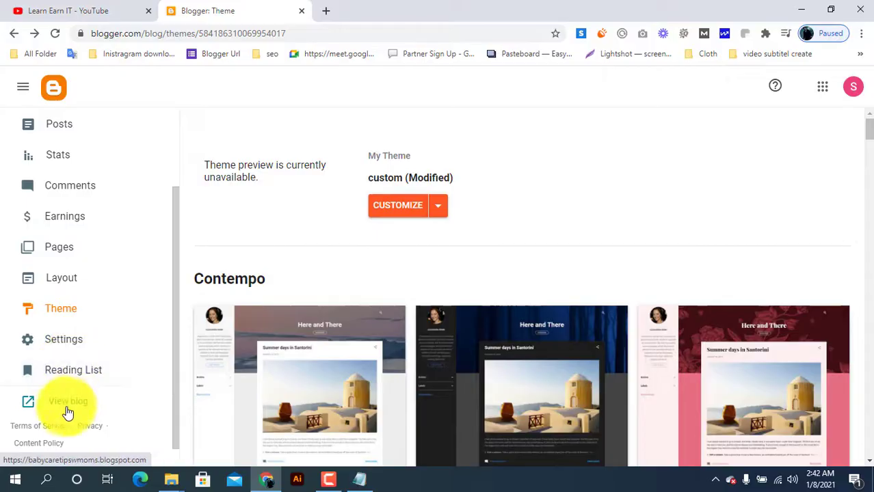
{"action": "left_click", "coordinate": [62, 406]}
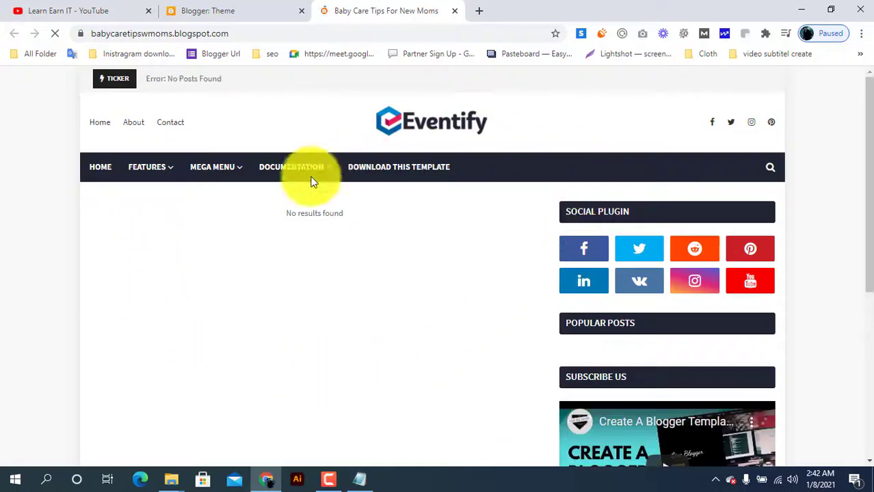
Step: Examine the Eventify theme's header, navigation menus, sidebar and footer on the public blog
{"action": "scroll", "coordinate": [335, 350], "scroll_direction": "down", "scroll_amount": 5}
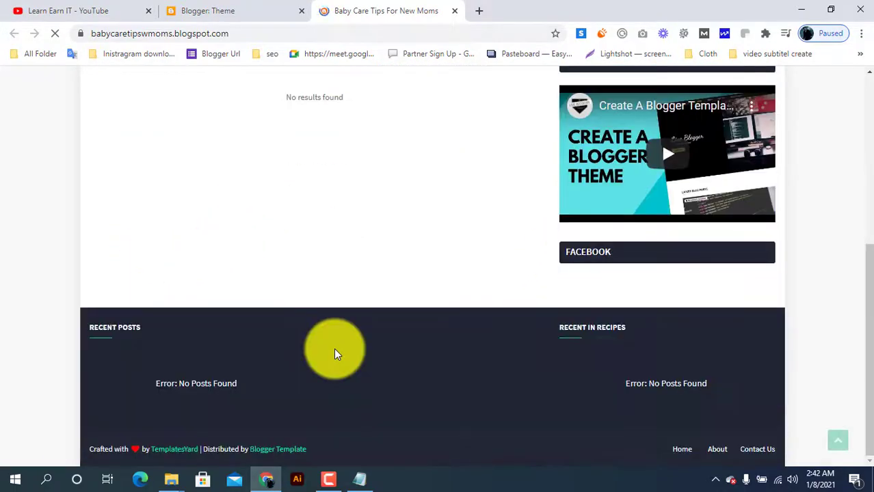
{"action": "scroll", "coordinate": [393, 315], "scroll_direction": "up", "scroll_amount": 5}
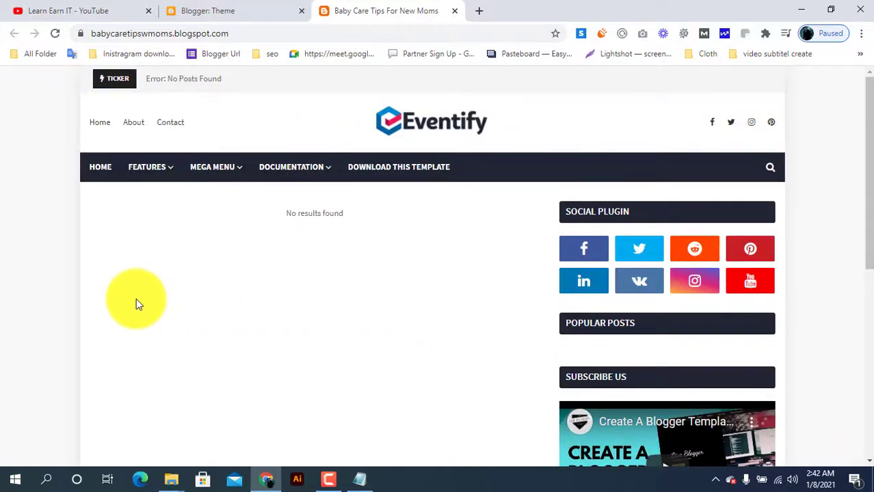
{"action": "scroll", "coordinate": [207, 320], "scroll_direction": "down", "scroll_amount": 5}
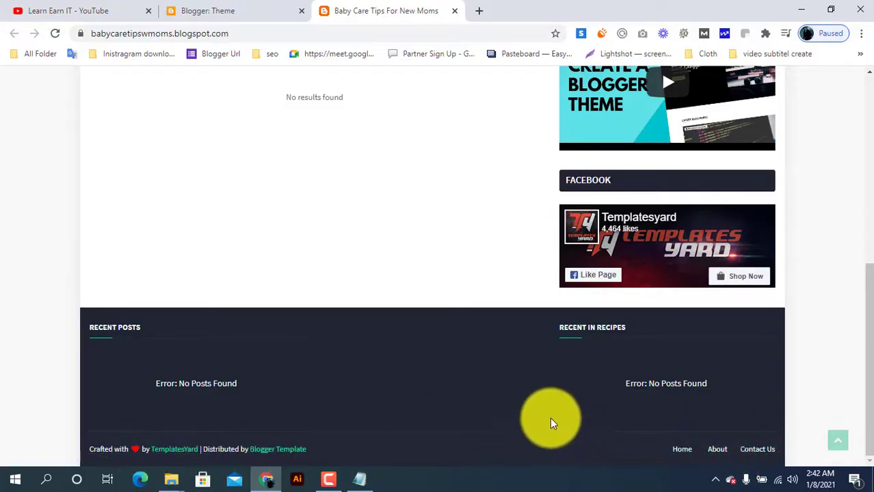
{"action": "scroll", "coordinate": [519, 407], "scroll_direction": "up", "scroll_amount": 10}
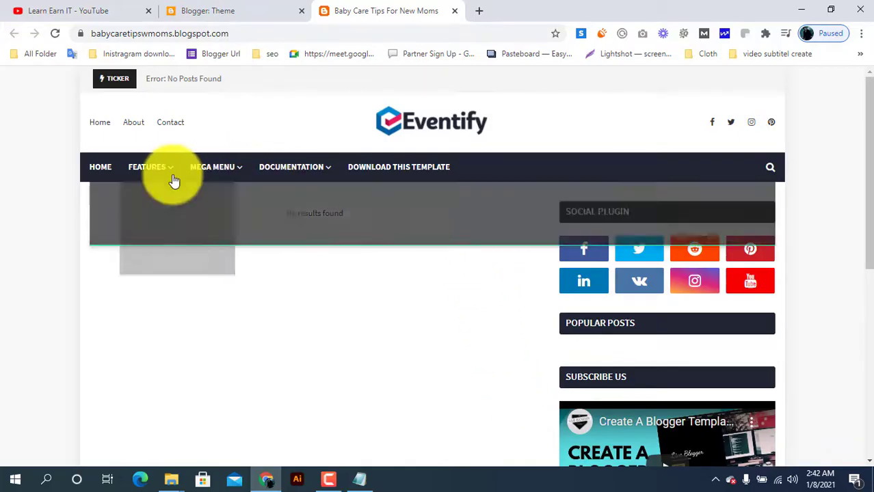
{"action": "mouse_move", "coordinate": [174, 177]}
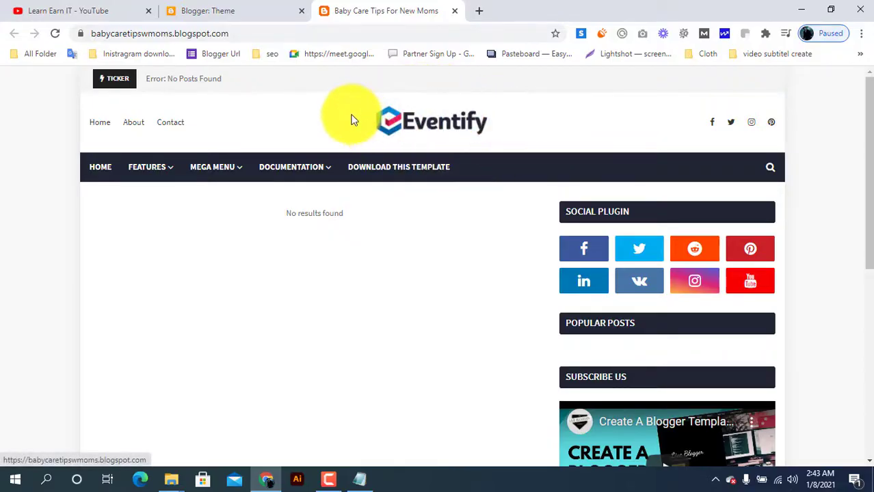
Step: Return to Blogger, go to the blog's Layout page and open the Header Logo gadget for editing
{"action": "left_click", "coordinate": [226, 7]}
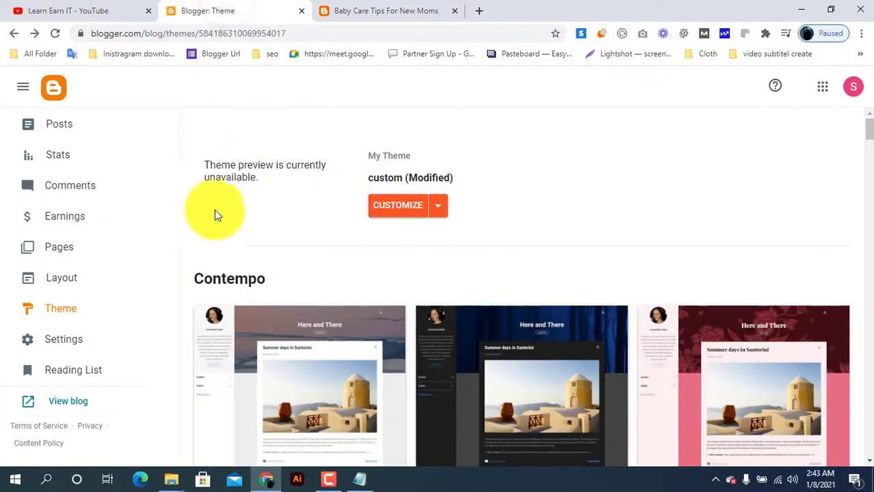
{"action": "left_click", "coordinate": [59, 280]}
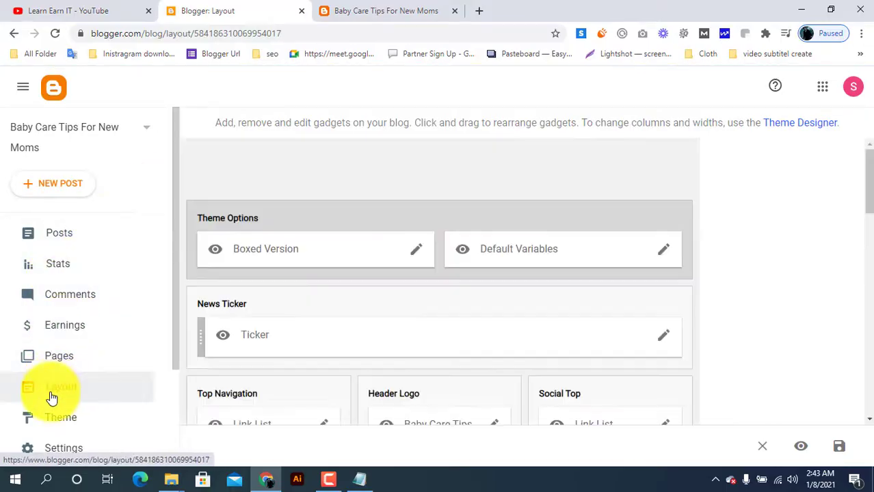
{"action": "scroll", "coordinate": [312, 318], "scroll_direction": "down", "scroll_amount": 2}
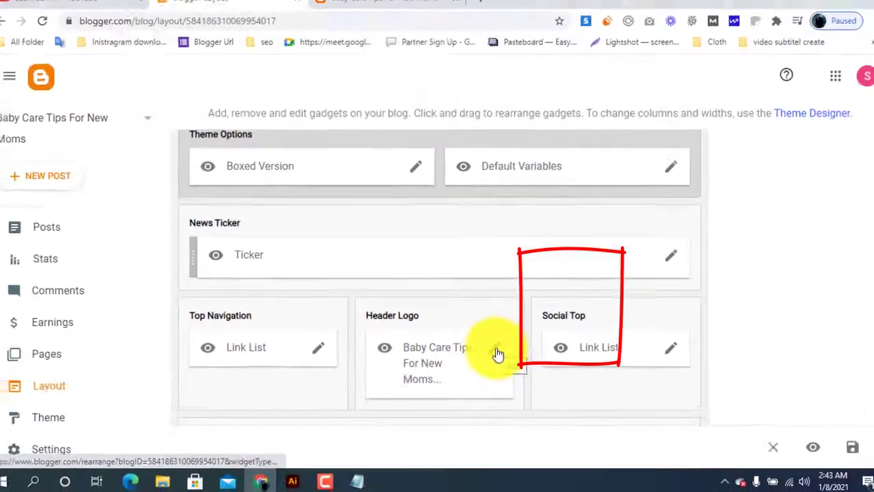
{"action": "left_click", "coordinate": [497, 352]}
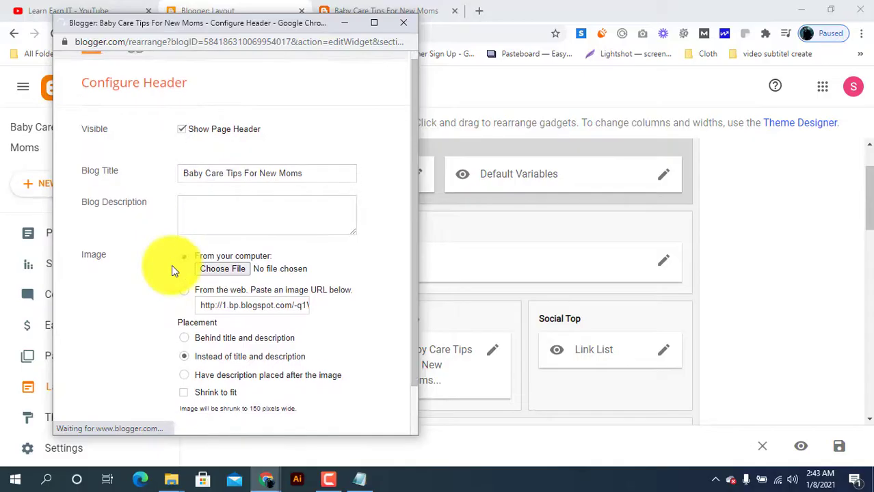
Step: Remove the Eventify logo image from the header and save the header configuration
{"action": "scroll", "coordinate": [227, 289], "scroll_direction": "down", "scroll_amount": 2}
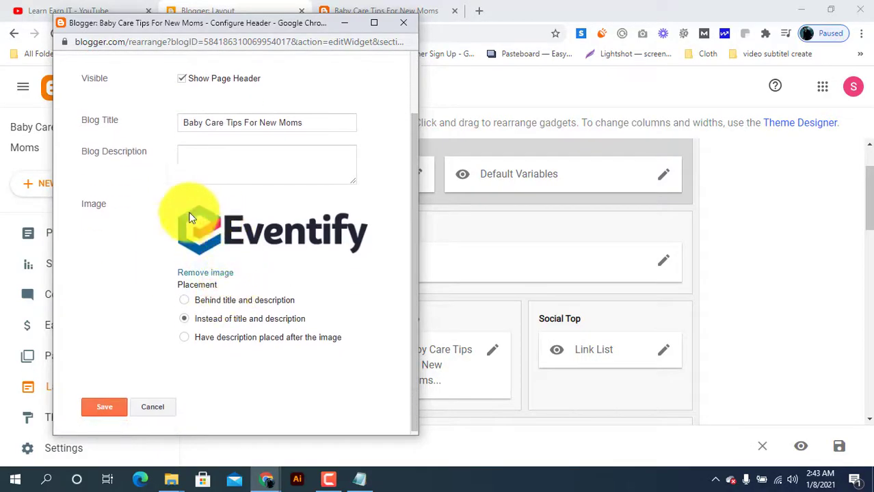
{"action": "left_click", "coordinate": [222, 273]}
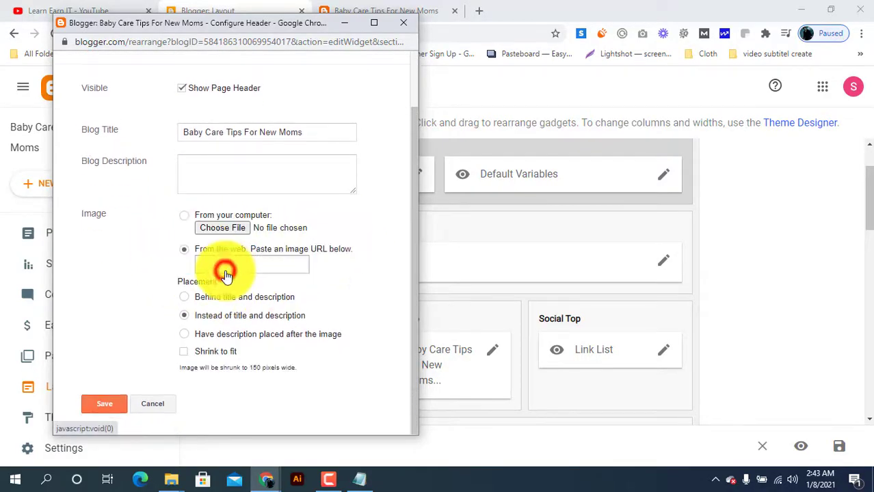
{"action": "left_click", "coordinate": [247, 267]}
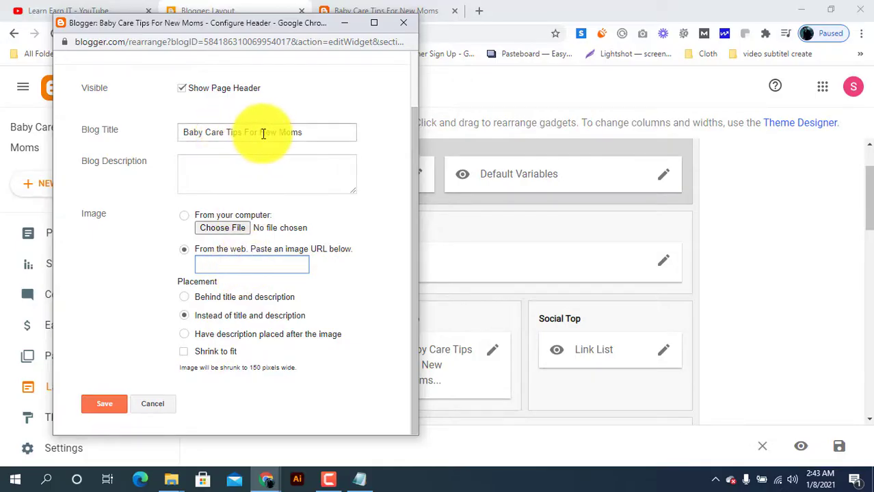
{"action": "left_click", "coordinate": [294, 129]}
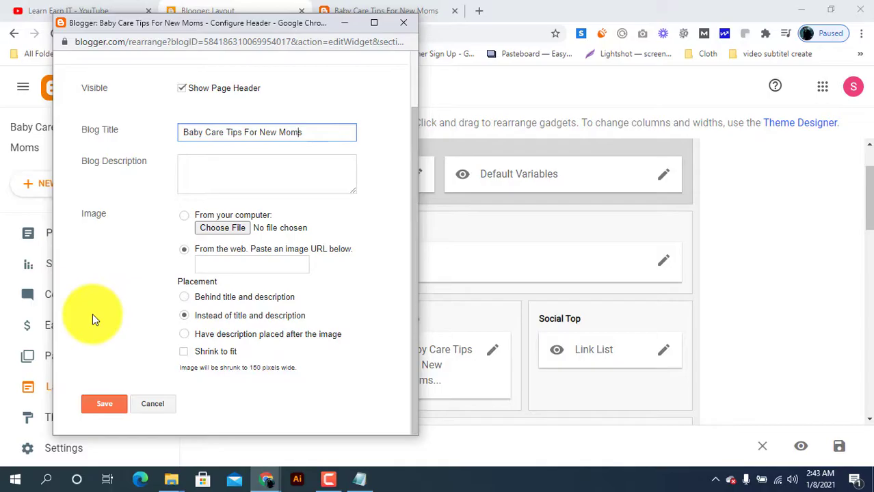
{"action": "left_click", "coordinate": [100, 407]}
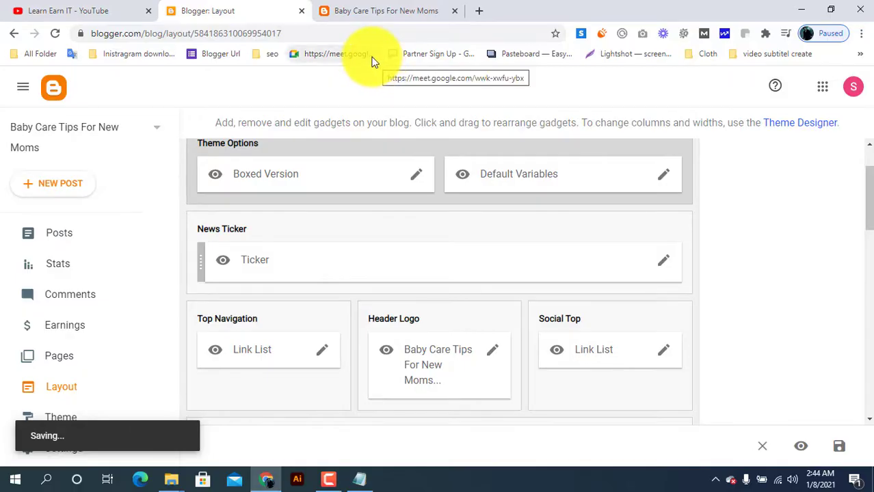
Step: Reload the public blog and review its header, sidebar widgets and footer
{"action": "left_click", "coordinate": [365, 5]}
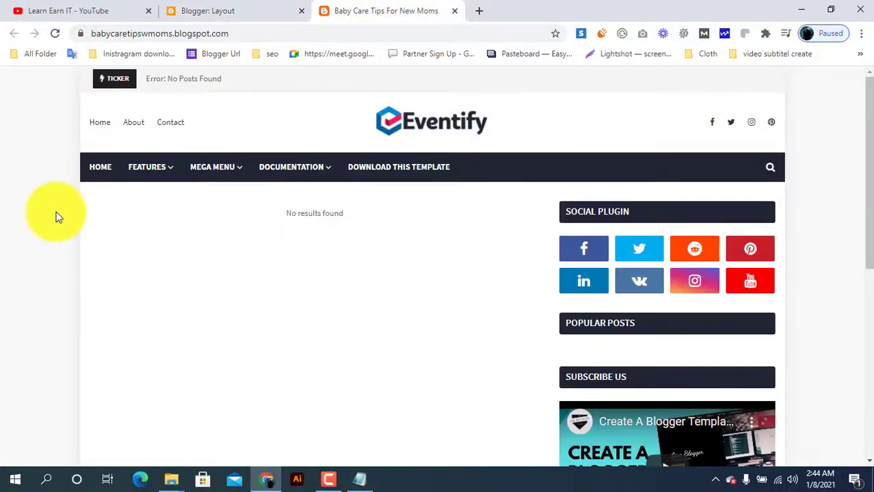
{"action": "left_click", "coordinate": [55, 33]}
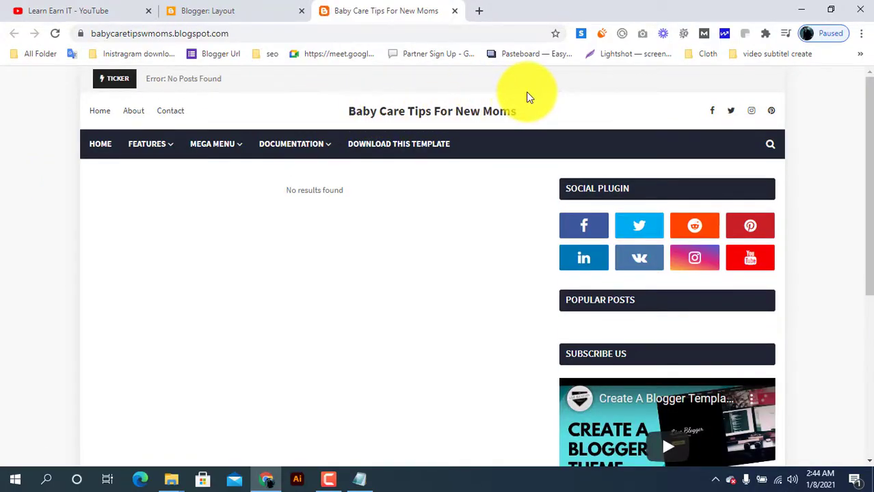
{"action": "scroll", "coordinate": [247, 268], "scroll_direction": "down", "scroll_amount": 5}
{"action": "scroll", "coordinate": [245, 267], "scroll_direction": "up", "scroll_amount": 1}
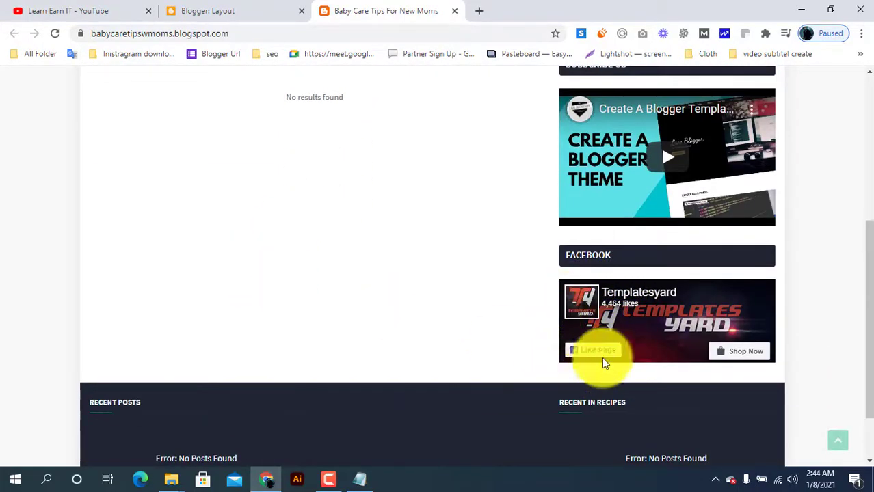
{"action": "scroll", "coordinate": [530, 344], "scroll_direction": "up", "scroll_amount": 2}
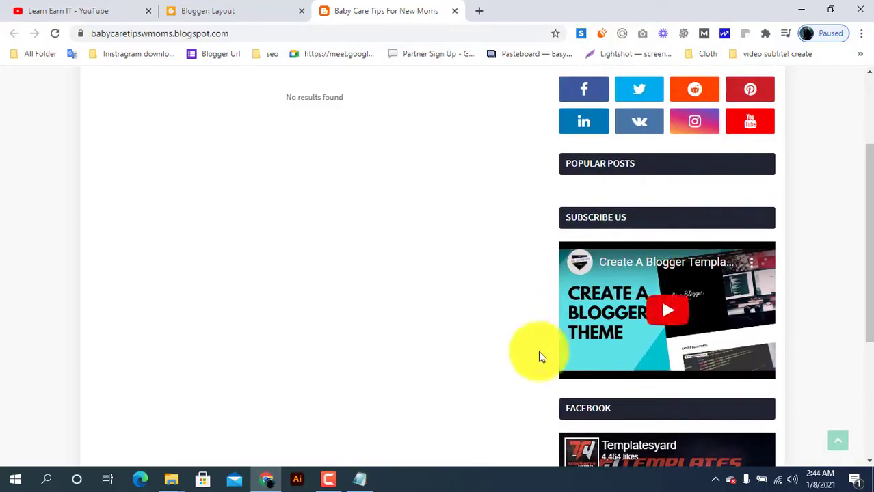
{"action": "scroll", "coordinate": [555, 390], "scroll_direction": "up", "scroll_amount": 2}
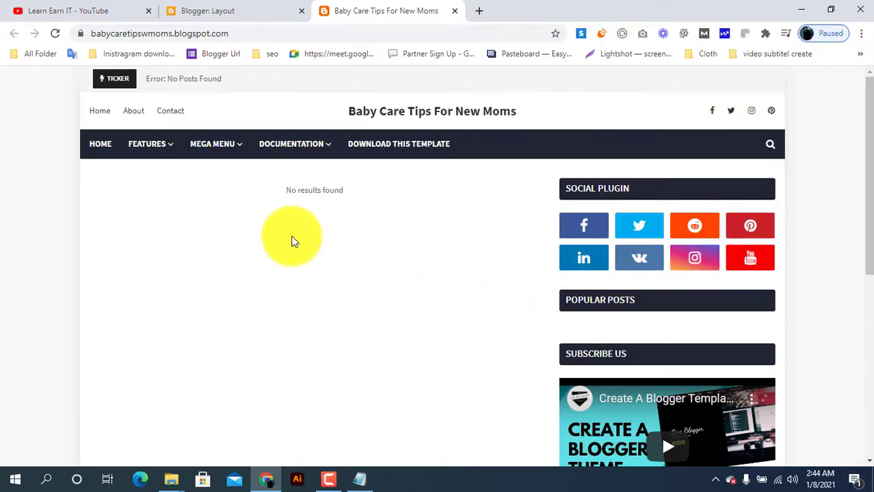
Step: Return to Blogger's Layout page and open the Social Plugin gadget in the Social Widget section for editing
{"action": "left_click", "coordinate": [247, 10]}
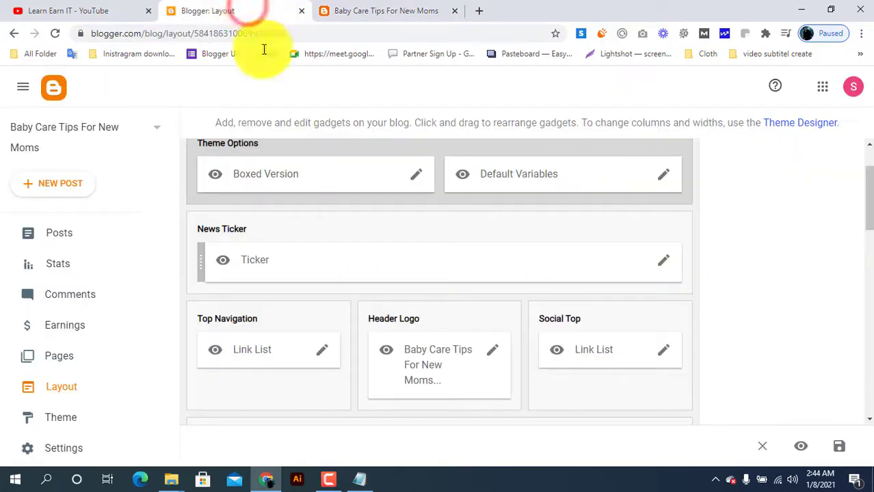
{"action": "scroll", "coordinate": [328, 233], "scroll_direction": "down", "scroll_amount": 3}
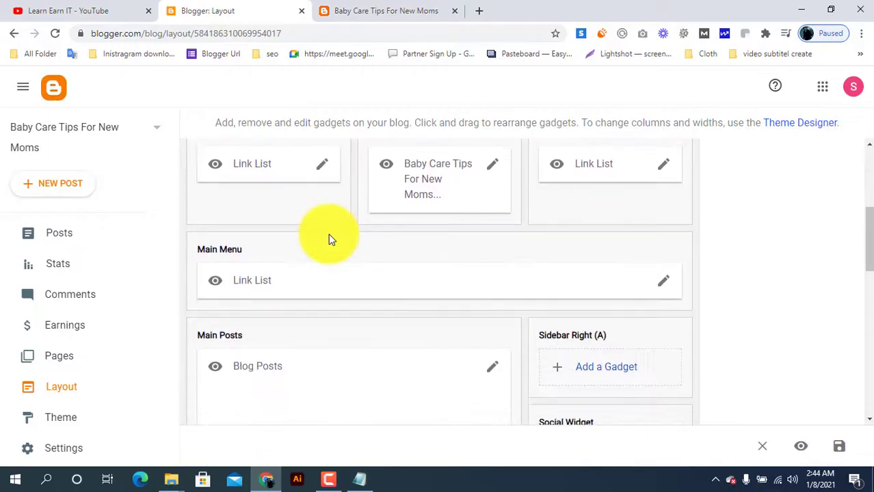
{"action": "scroll", "coordinate": [328, 233], "scroll_direction": "down", "scroll_amount": 4}
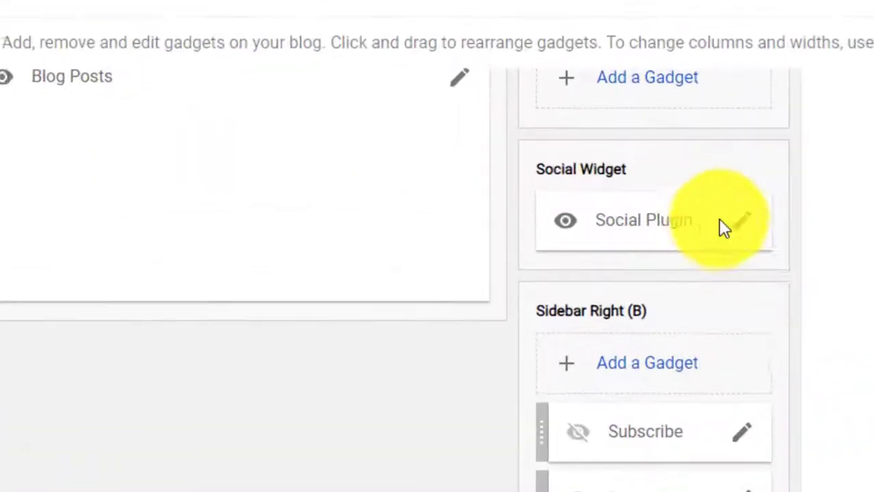
{"action": "scroll", "coordinate": [696, 217], "scroll_direction": "up", "scroll_amount": 2}
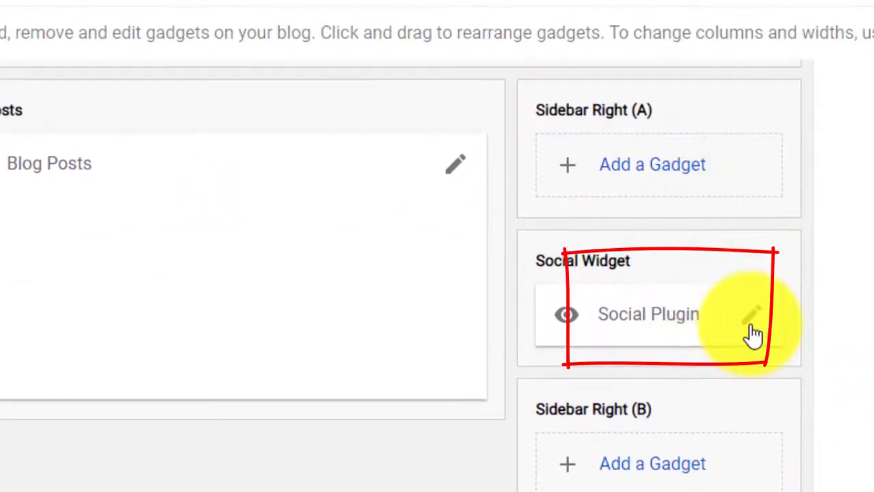
{"action": "left_click", "coordinate": [752, 318]}
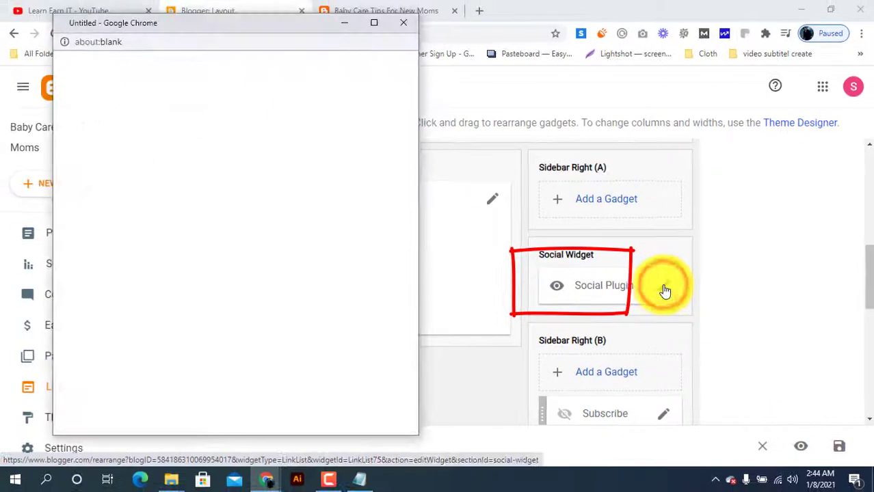
{"action": "scroll", "coordinate": [133, 290], "scroll_direction": "down", "scroll_amount": 2}
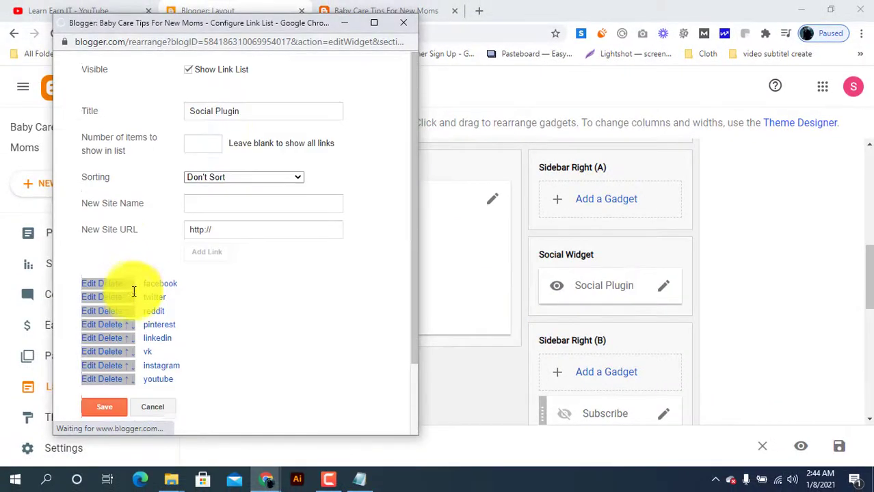
{"action": "left_click", "coordinate": [87, 281]}
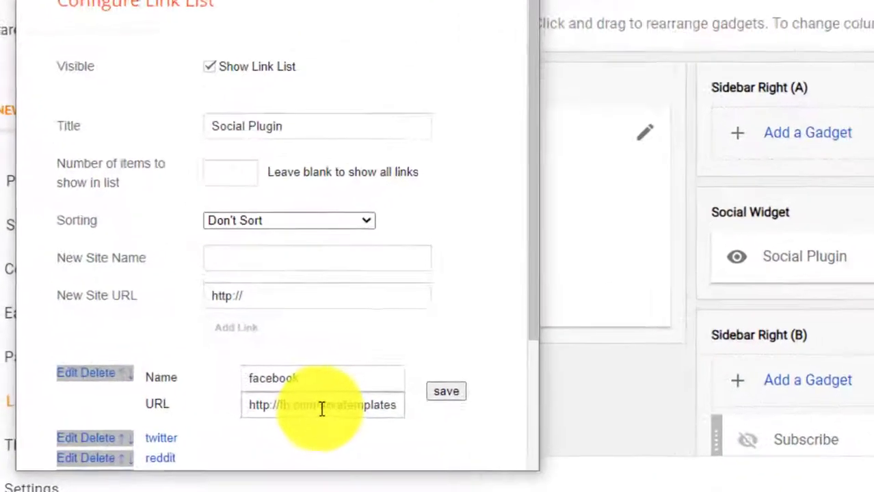
{"action": "left_click_drag", "start_coordinate": [319, 406], "coordinate": [451, 402]}
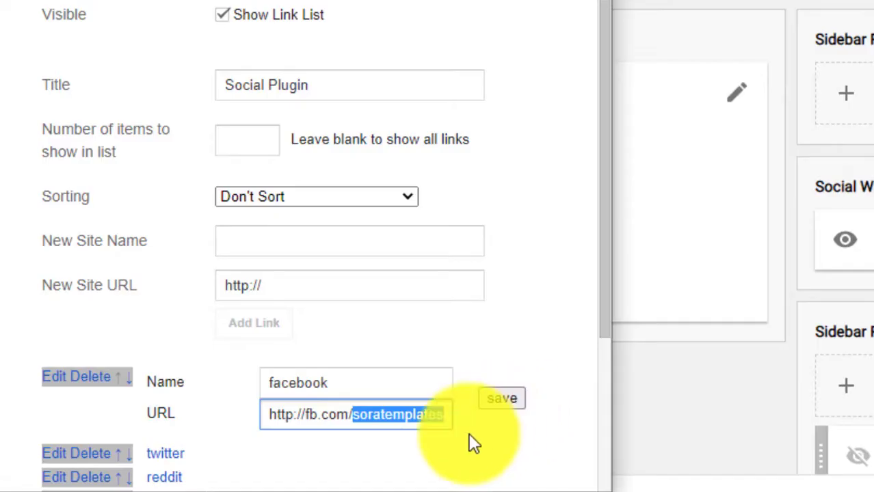
{"action": "type", "text": "lear"}
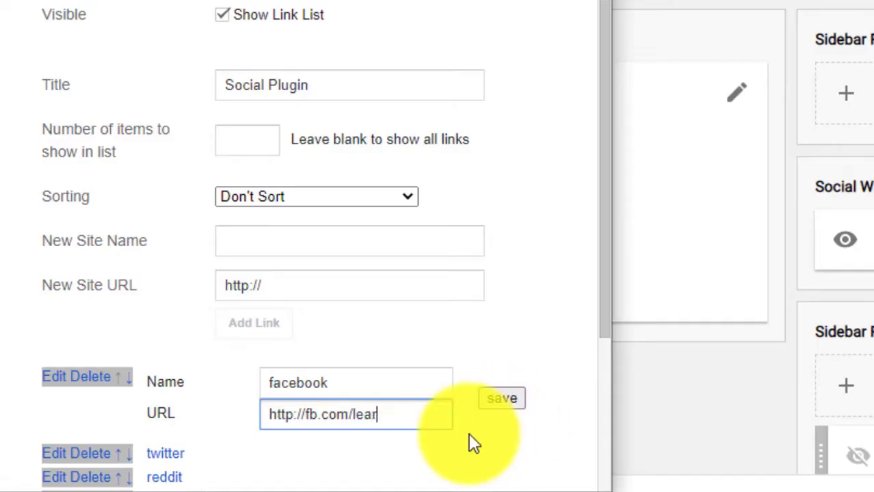
{"action": "type", "text": "nearnit"}
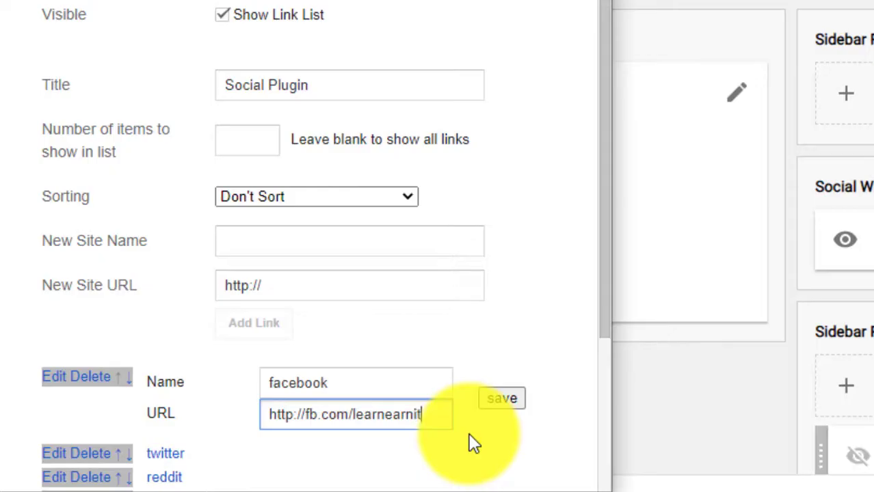
{"action": "left_click", "coordinate": [501, 397]}
Step: Delete the vk and reddit links from the Social Plugin list and move the facebook link below twitter
{"action": "scroll", "coordinate": [195, 406], "scroll_direction": "down", "scroll_amount": 3}
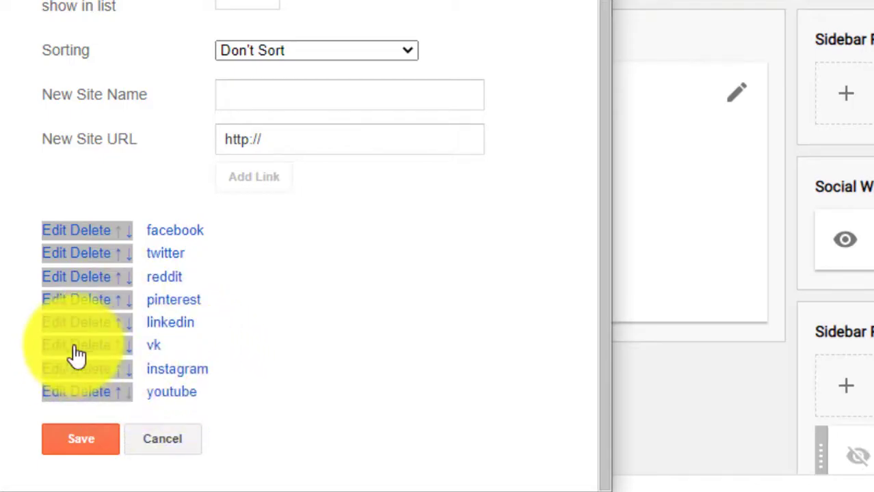
{"action": "scroll", "coordinate": [82, 354], "scroll_direction": "up", "scroll_amount": 3}
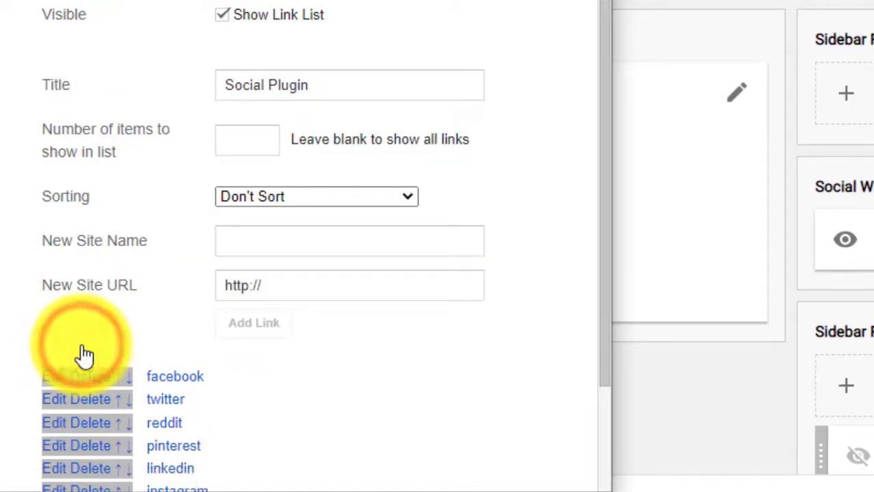
{"action": "scroll", "coordinate": [127, 252], "scroll_direction": "down", "scroll_amount": 3}
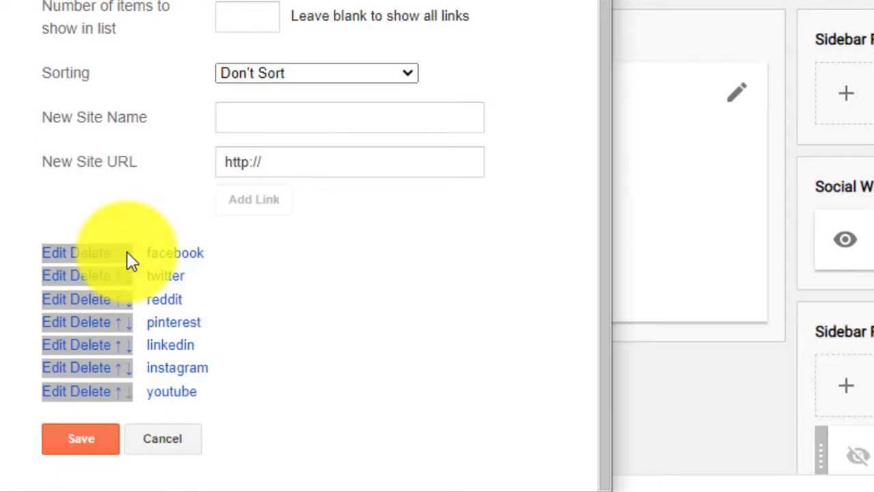
{"action": "left_click", "coordinate": [85, 302]}
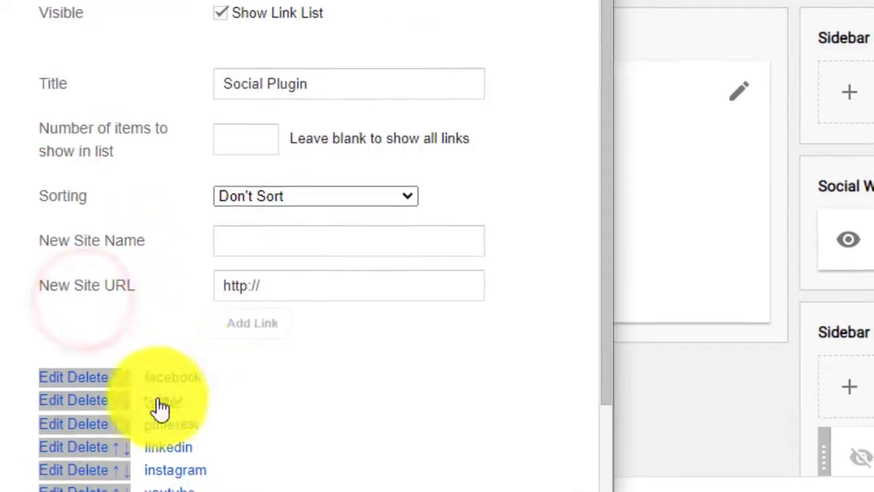
{"action": "scroll", "coordinate": [159, 407], "scroll_direction": "down", "scroll_amount": 2}
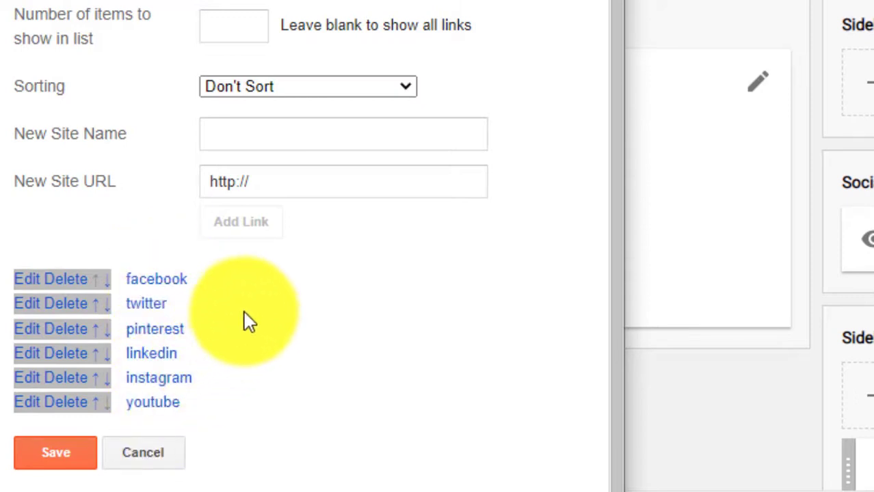
{"action": "left_click", "coordinate": [98, 316]}
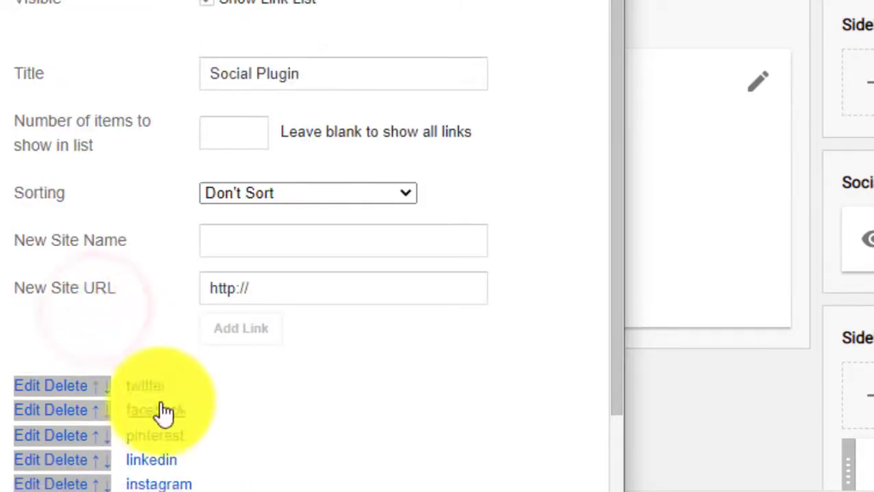
Step: Move the facebook link above twitter in the Social Plugin list, and hide the Social Plugin gadget, saving both changes
{"action": "left_click", "coordinate": [108, 393]}
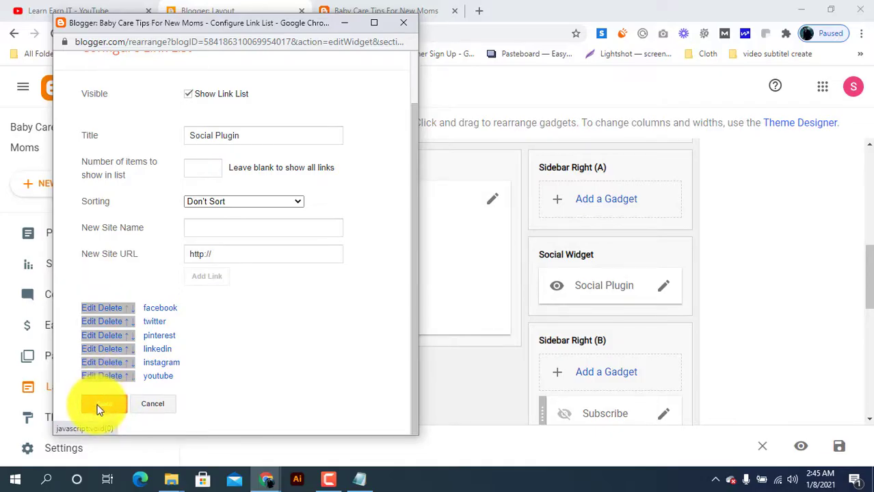
{"action": "left_click", "coordinate": [98, 408]}
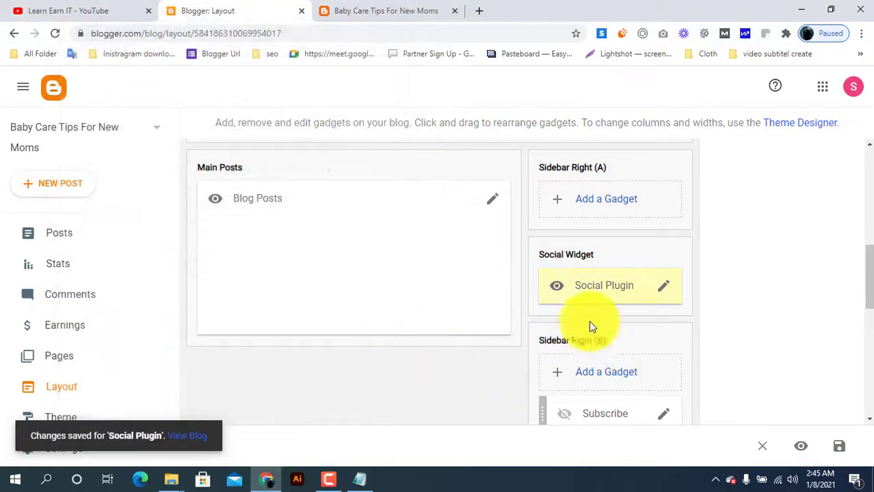
{"action": "left_click", "coordinate": [663, 287]}
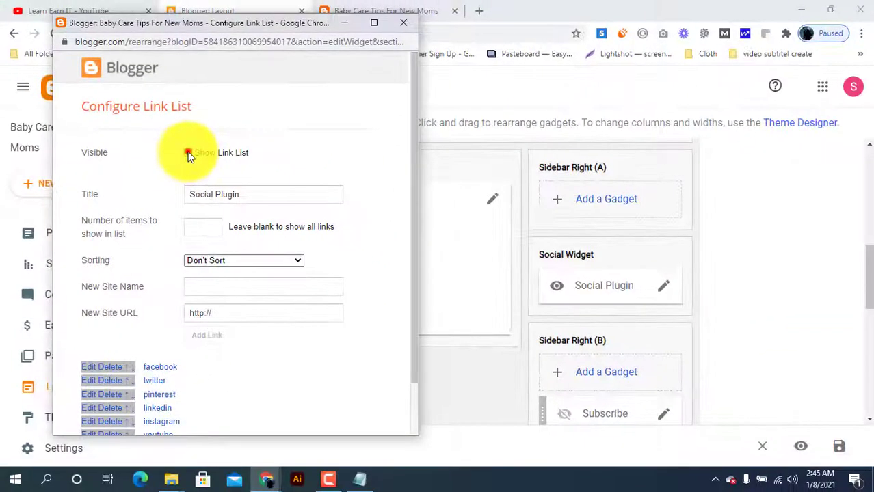
{"action": "left_click", "coordinate": [130, 91]}
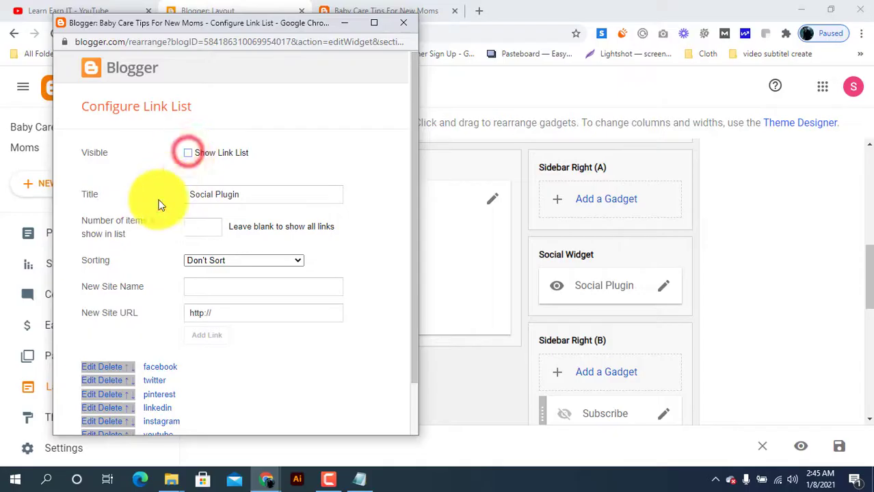
{"action": "scroll", "coordinate": [140, 230], "scroll_direction": "down", "scroll_amount": 2}
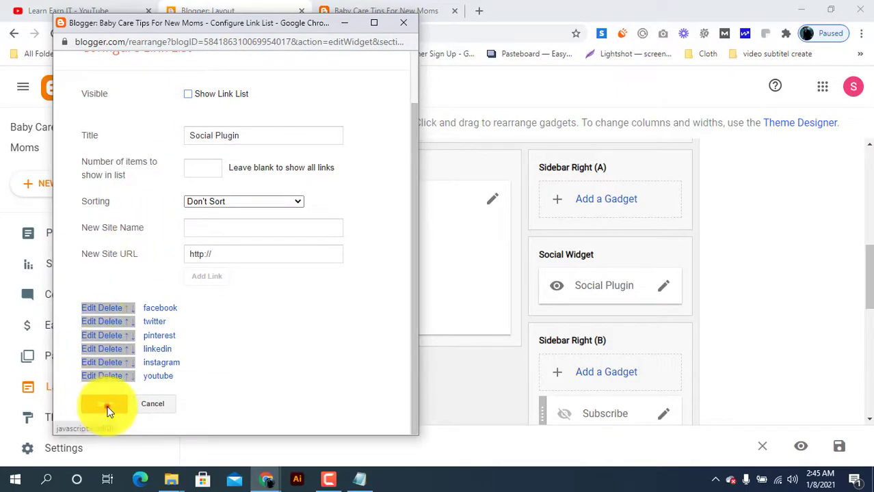
{"action": "left_click", "coordinate": [108, 408]}
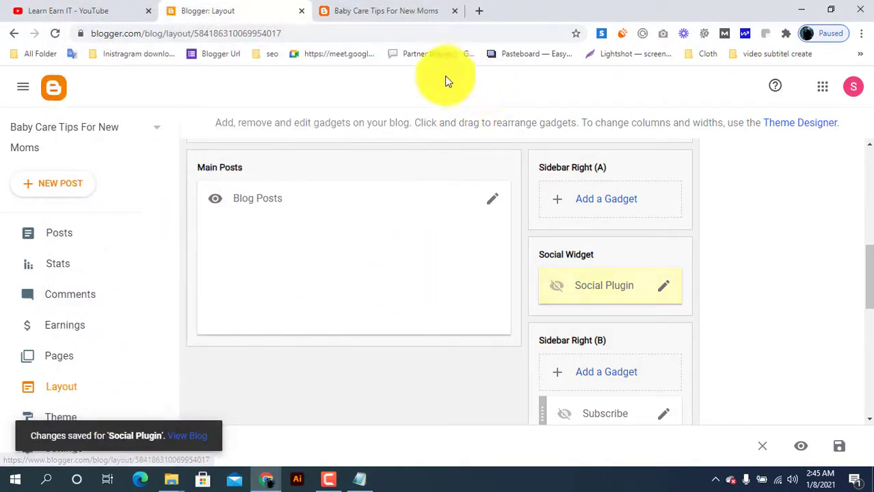
Step: Hide the Facebook HTML/JavaScript gadget in the Sidebar Right (B) section and save it
{"action": "scroll", "coordinate": [598, 266], "scroll_direction": "down", "scroll_amount": 2}
{"action": "scroll", "coordinate": [599, 265], "scroll_direction": "down", "scroll_amount": 1}
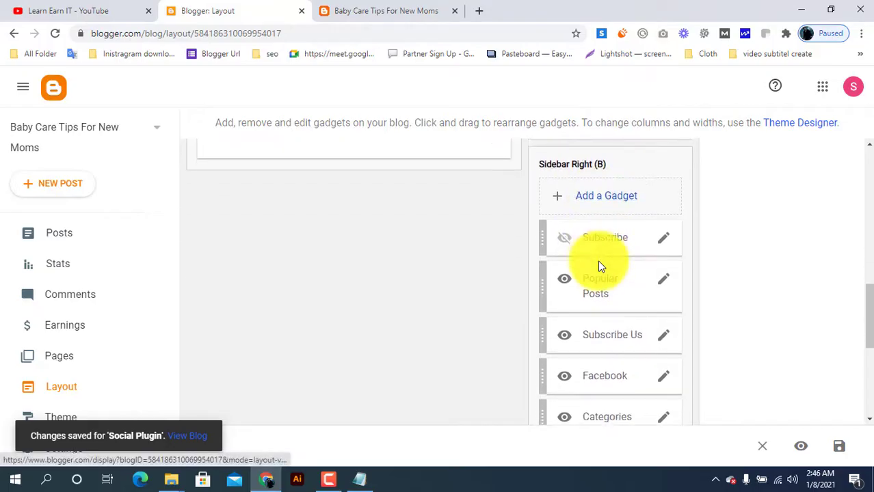
{"action": "scroll", "coordinate": [489, 335], "scroll_direction": "down", "scroll_amount": 1}
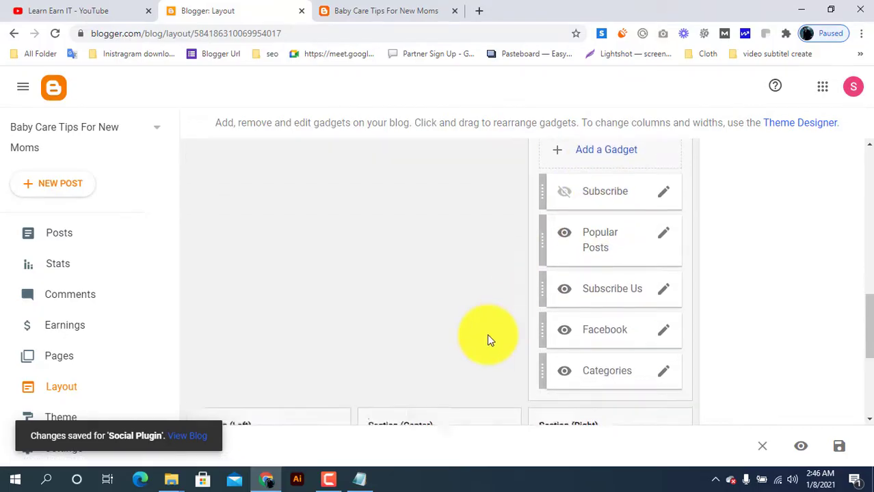
{"action": "left_click", "coordinate": [664, 330]}
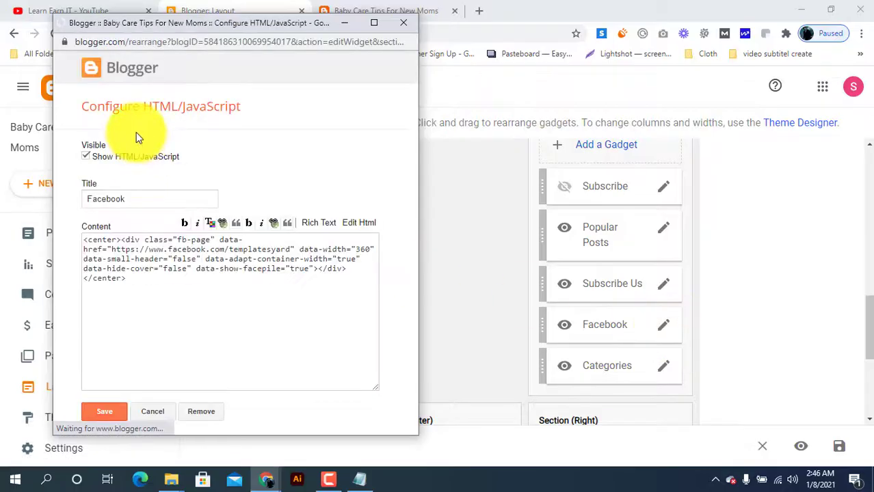
{"action": "left_click", "coordinate": [87, 157]}
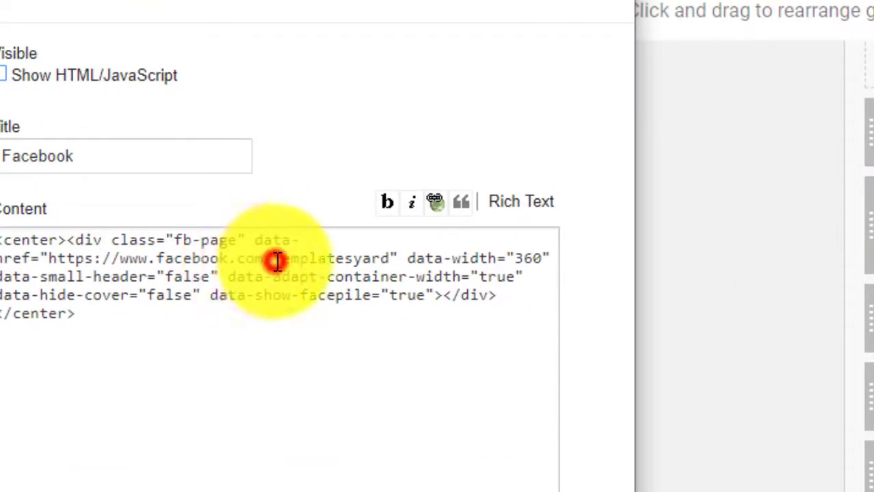
{"action": "left_click", "coordinate": [276, 260]}
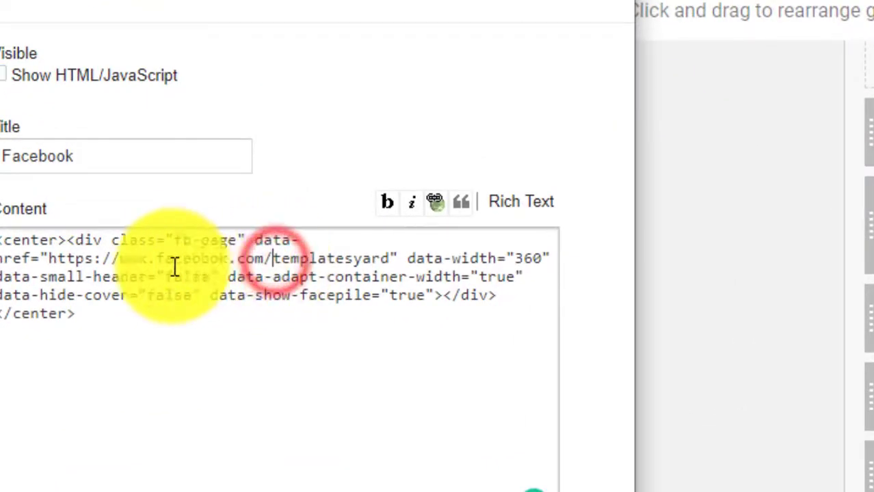
{"action": "left_click", "coordinate": [56, 262]}
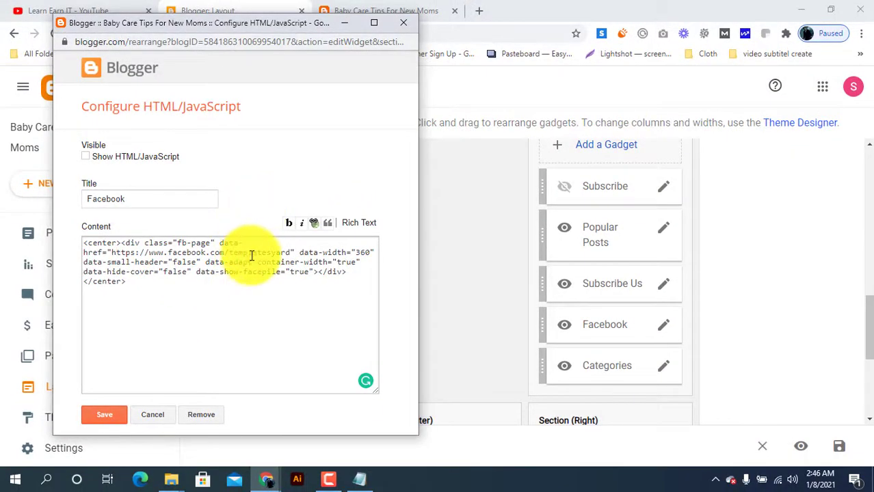
{"action": "left_click_drag", "start_coordinate": [230, 253], "coordinate": [286, 252]}
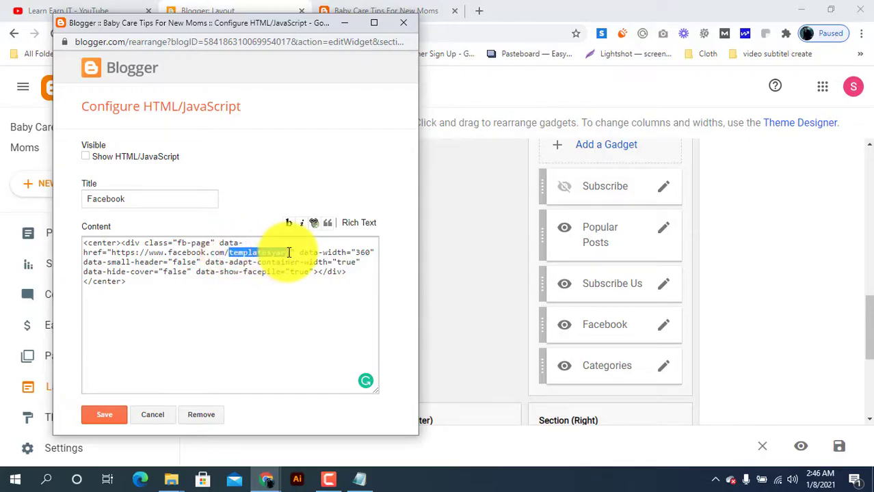
{"action": "left_click", "coordinate": [286, 254]}
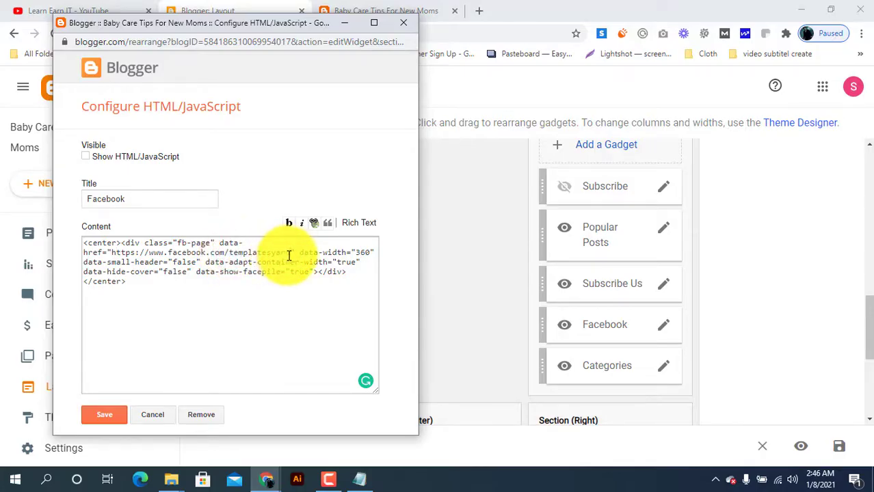
{"action": "left_click_drag", "start_coordinate": [290, 255], "coordinate": [158, 259]}
{"action": "left_click", "coordinate": [188, 164]}
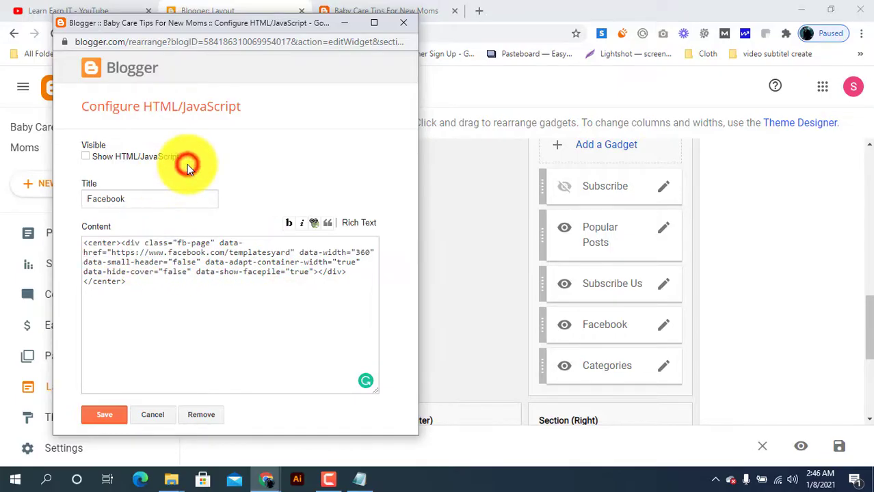
{"action": "left_click", "coordinate": [117, 415]}
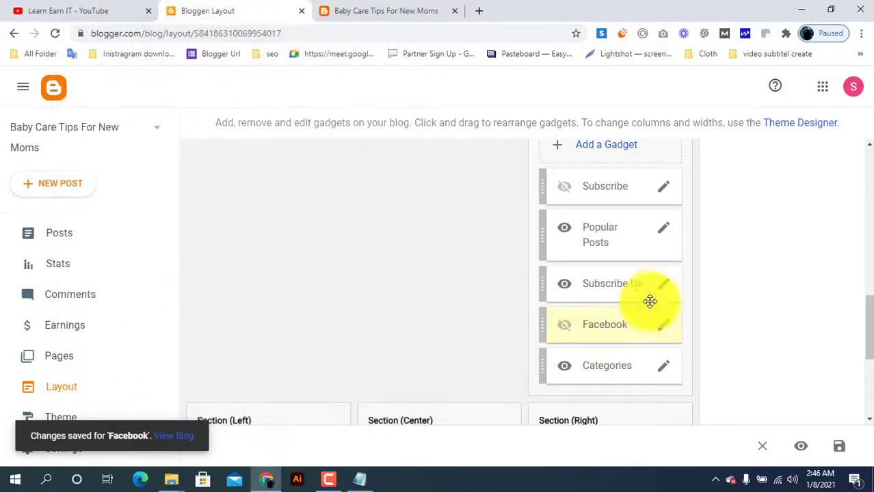
Step: Hide the Subscribe Us video gadget in the Sidebar Right (B) section and save it
{"action": "left_click", "coordinate": [663, 286]}
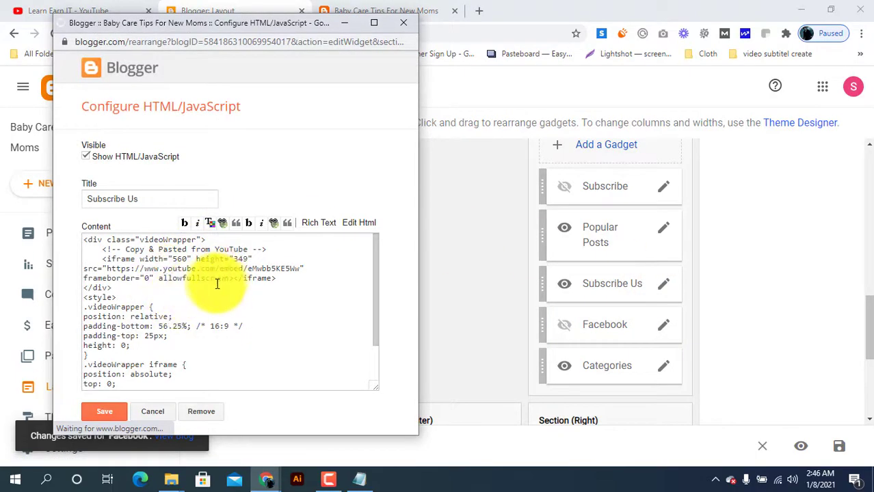
{"action": "left_click", "coordinate": [215, 283]}
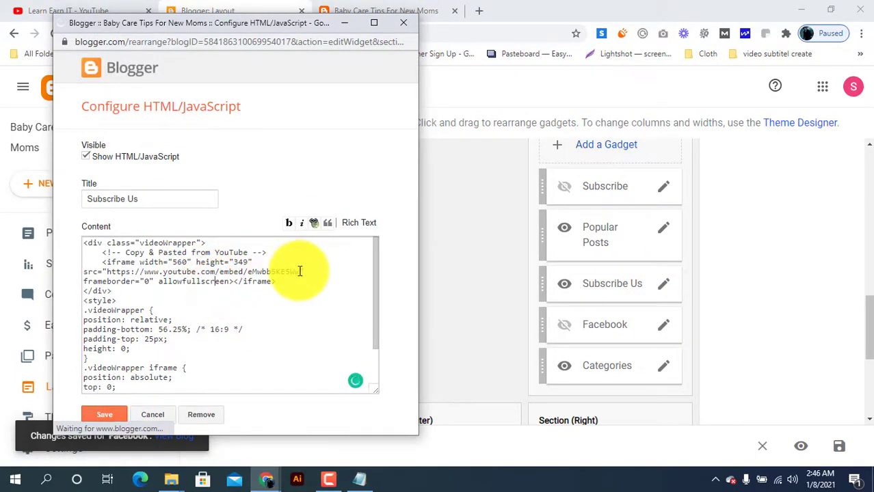
{"action": "left_click", "coordinate": [140, 271]}
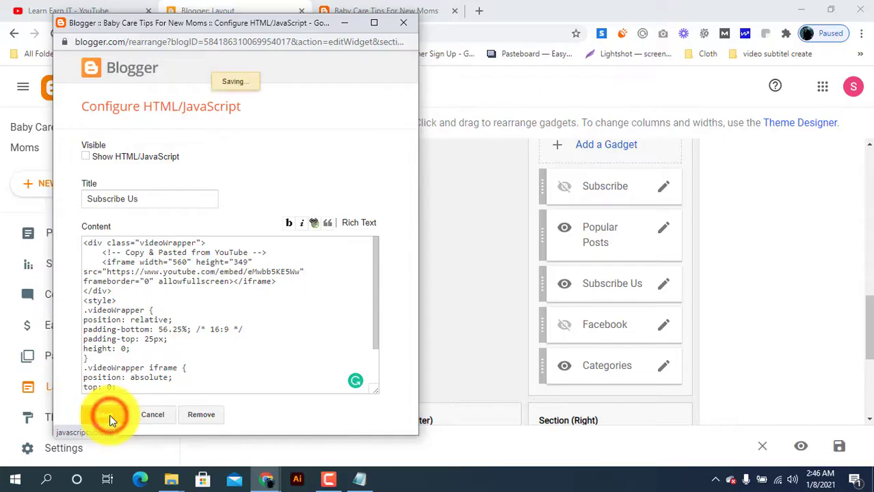
Step: Check and save the Menu Footer Widget's link list in the Menu Footer section, and save the blog's layout
{"action": "scroll", "coordinate": [410, 341], "scroll_direction": "down", "scroll_amount": 3}
{"action": "scroll", "coordinate": [413, 343], "scroll_direction": "down", "scroll_amount": 1}
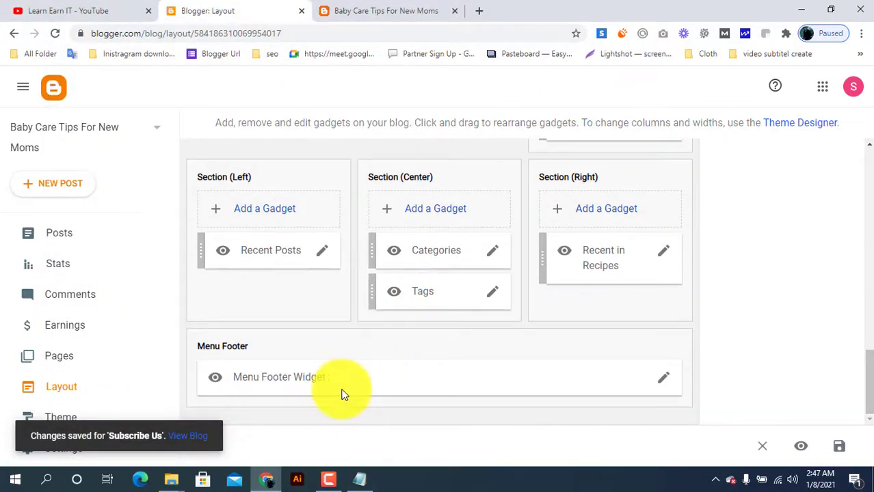
{"action": "left_click", "coordinate": [663, 377]}
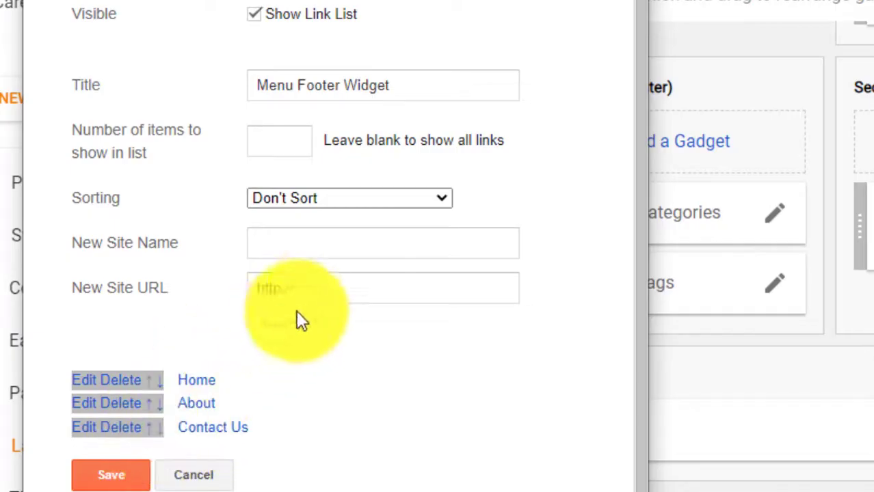
{"action": "left_click", "coordinate": [327, 288]}
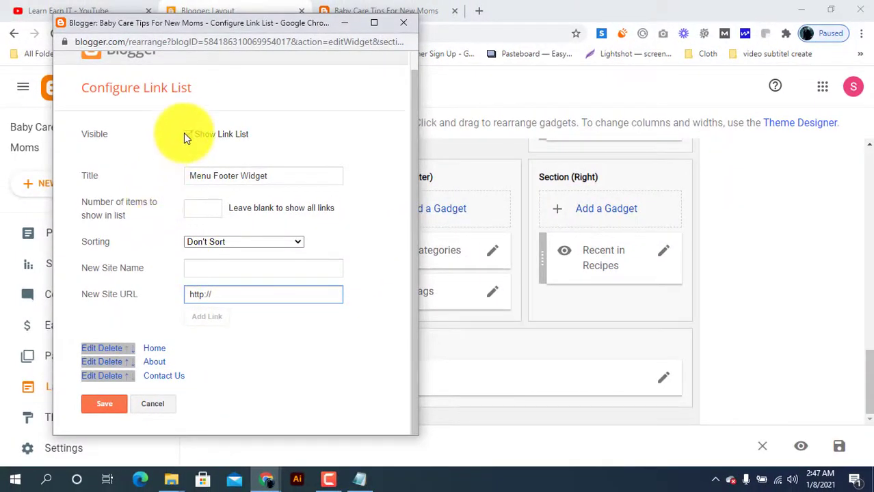
{"action": "left_click", "coordinate": [109, 404]}
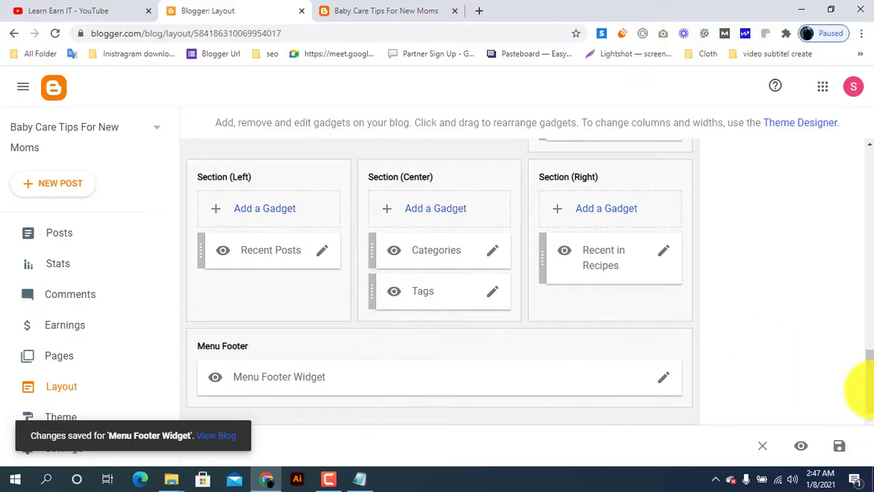
{"action": "left_click", "coordinate": [840, 449]}
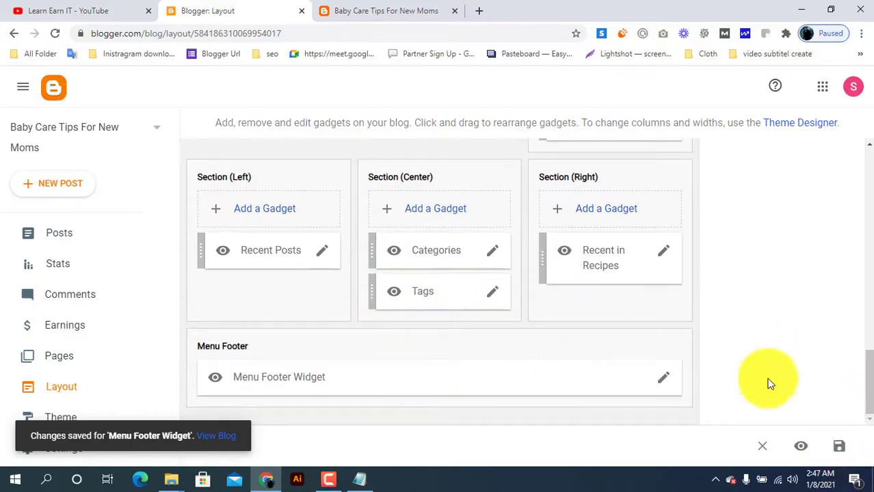
{"action": "left_click", "coordinate": [840, 450]}
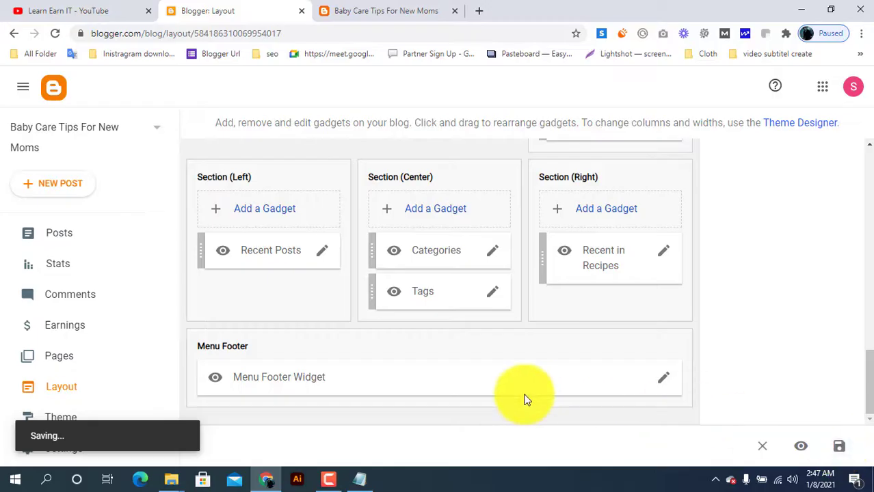
Step: Reload the public blog and examine its sidebar and the footer's credit line and menu links
{"action": "left_click", "coordinate": [381, 7]}
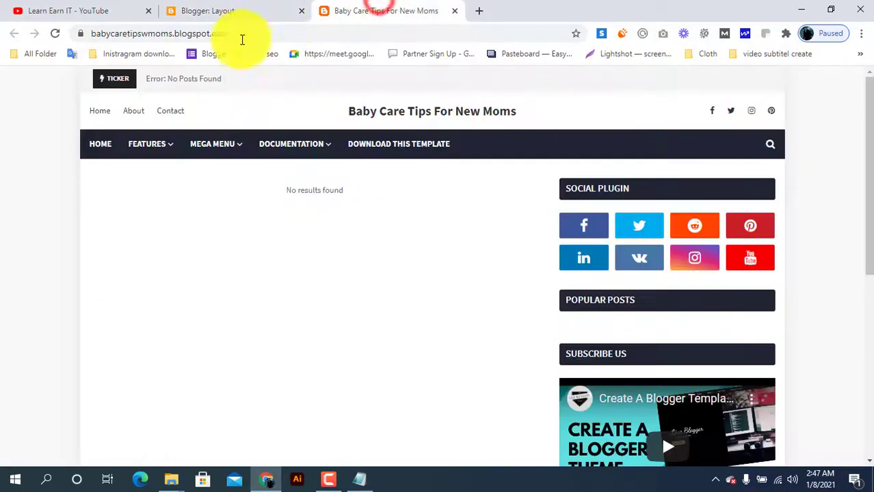
{"action": "left_click", "coordinate": [54, 33]}
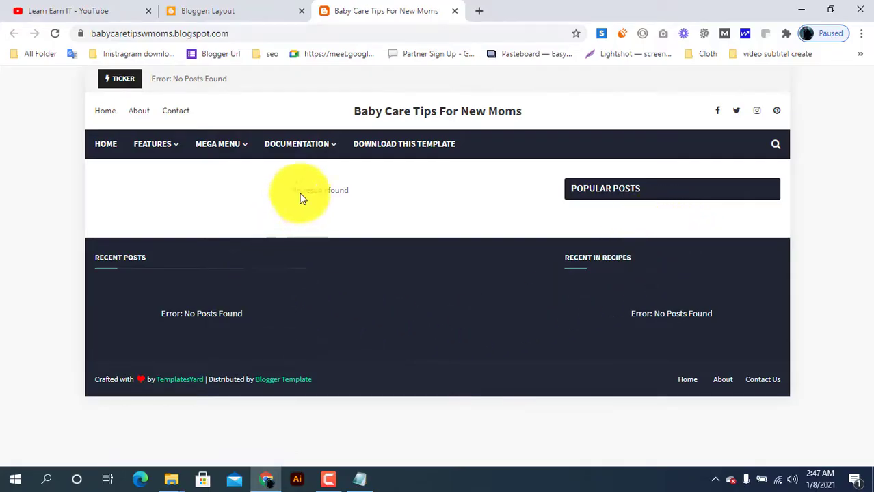
{"action": "left_click_drag", "start_coordinate": [90, 378], "coordinate": [117, 381]}
{"action": "left_click", "coordinate": [334, 372]}
{"action": "left_click", "coordinate": [332, 372]}
{"action": "left_click", "coordinate": [329, 374]}
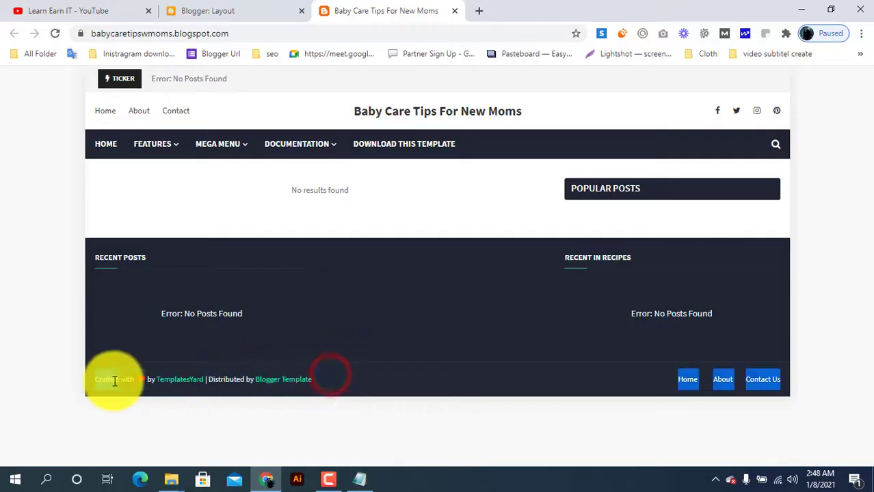
{"action": "left_click", "coordinate": [113, 379]}
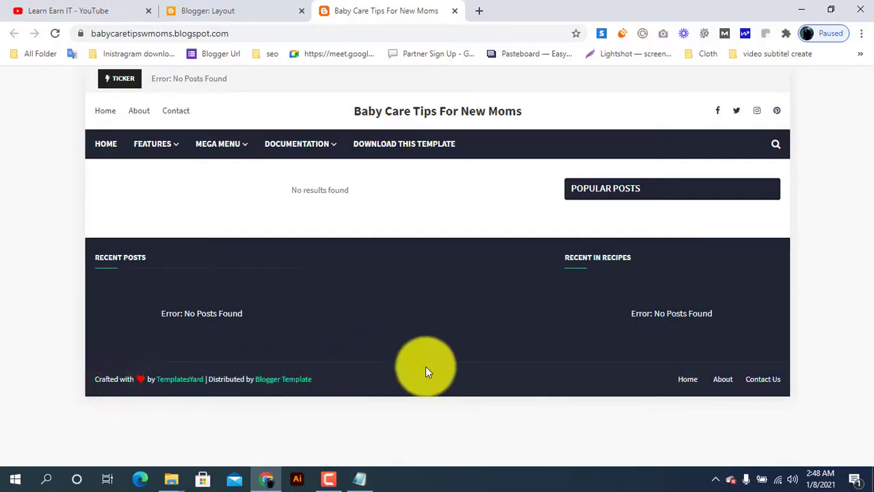
{"action": "left_click", "coordinate": [241, 9]}
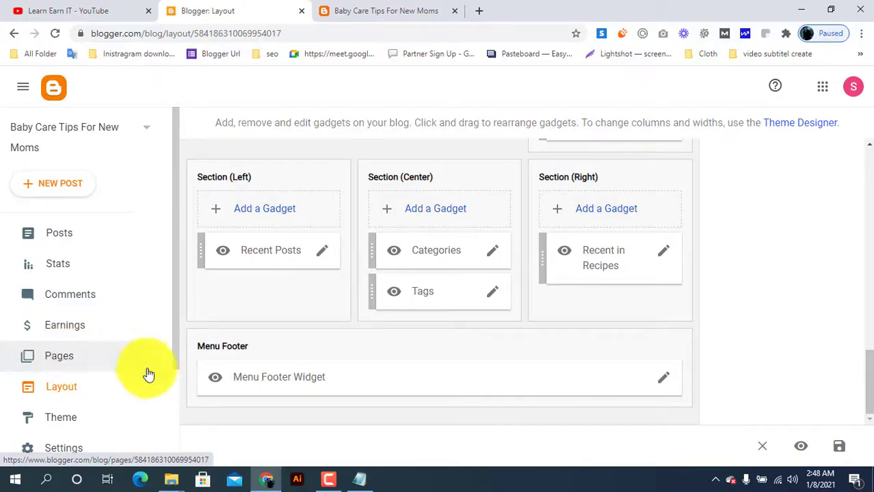
{"action": "scroll", "coordinate": [95, 380], "scroll_direction": "down", "scroll_amount": 2}
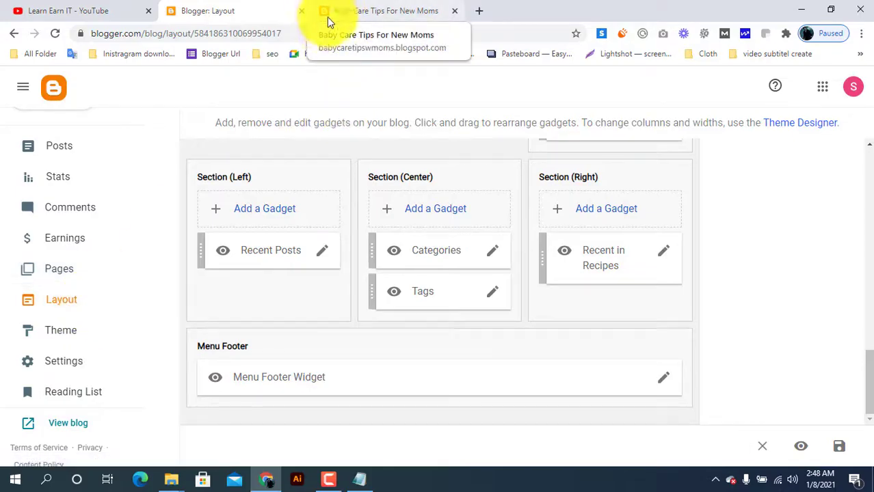
{"action": "left_click", "coordinate": [367, 8]}
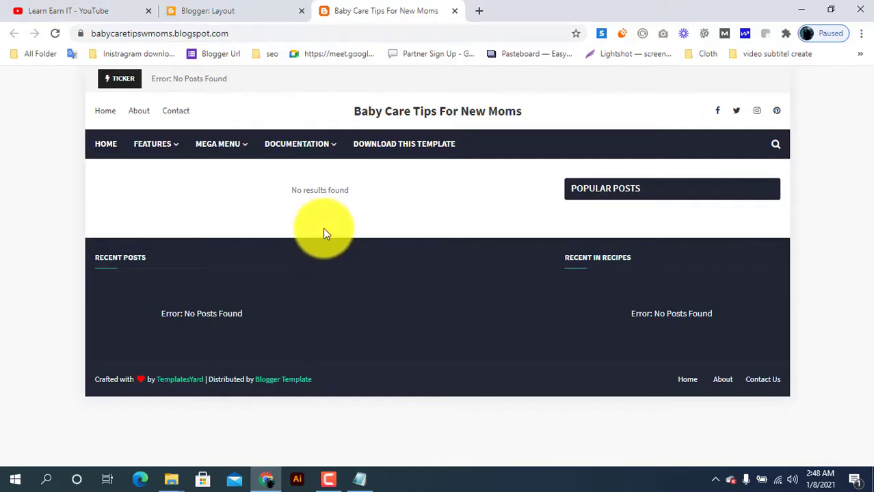
{"action": "left_click", "coordinate": [239, 10]}
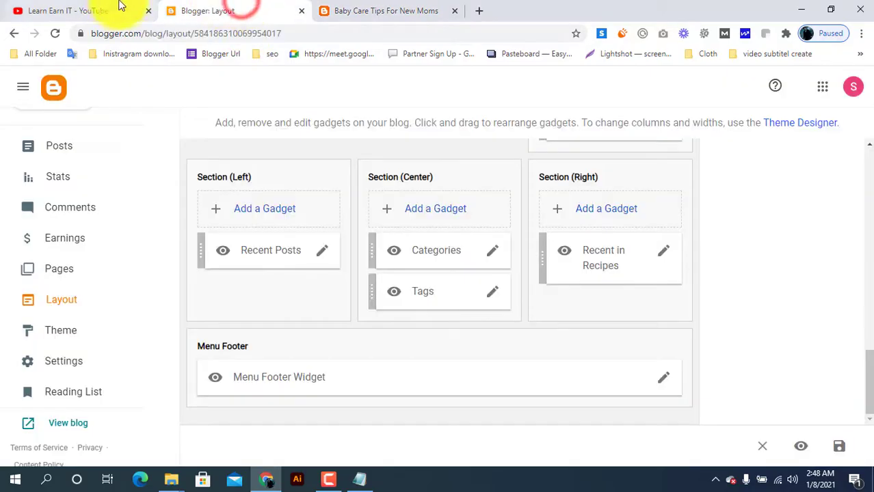
Step: Switch to the Learn Earn IT YouTube channel page and look over its content
{"action": "left_click", "coordinate": [116, 7]}
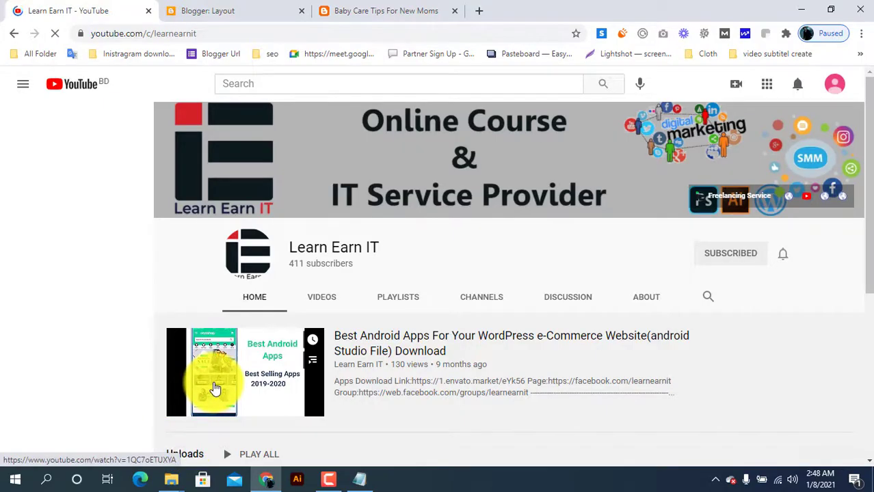
{"action": "scroll", "coordinate": [214, 388], "scroll_direction": "down", "scroll_amount": 1}
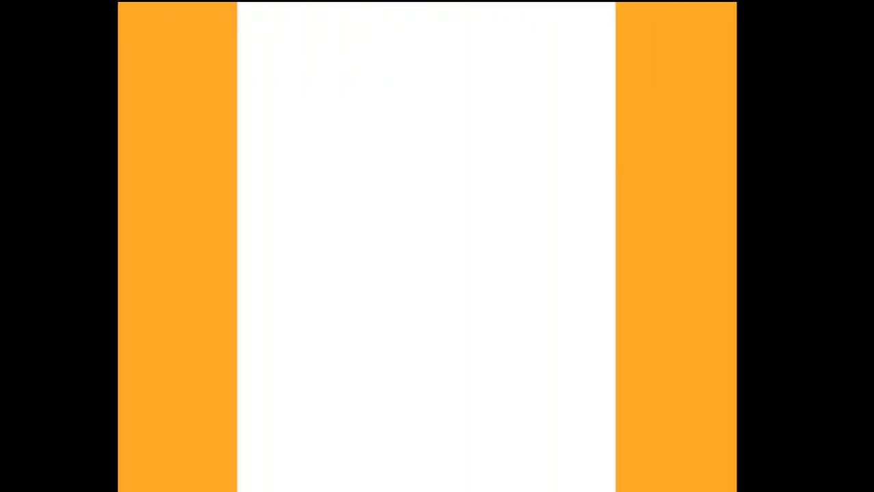